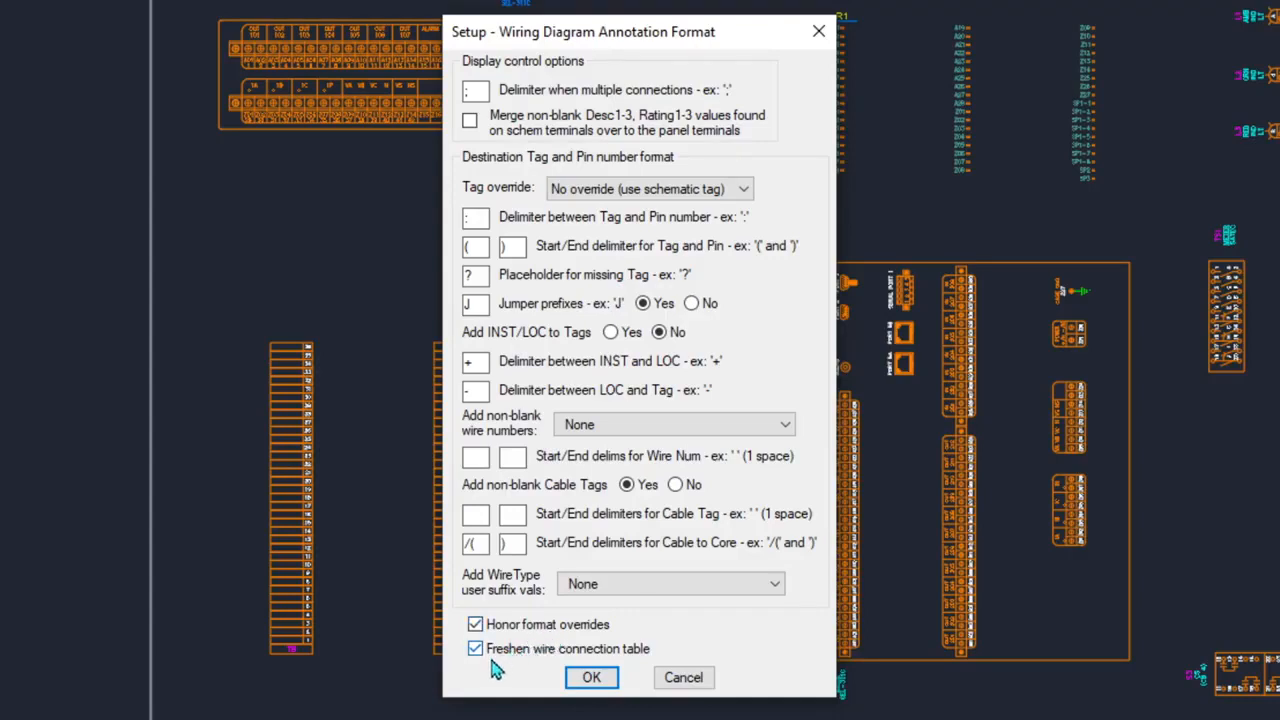
- Accept the annotation format with Honor format overrides and Freshen wire connection table checked
click(591, 677)
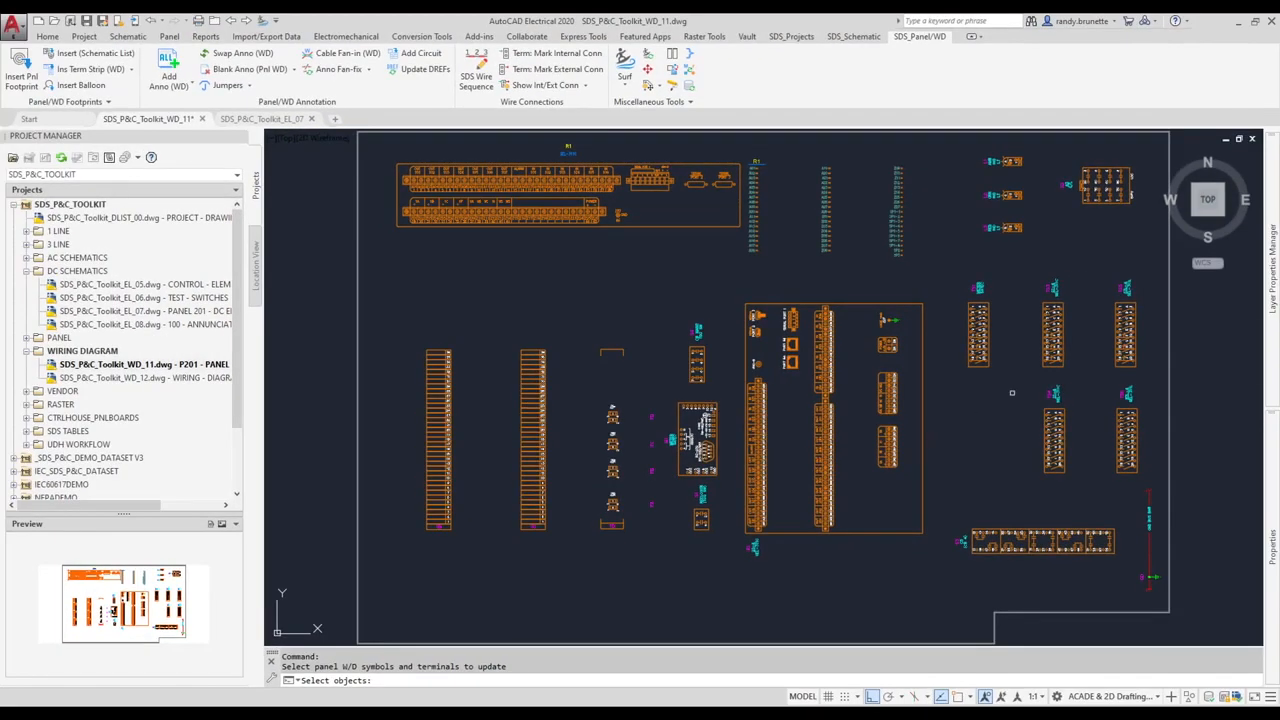
- Window-select the right-side panel terminals and devices to refresh their wire connection annotations
click(1155, 145)
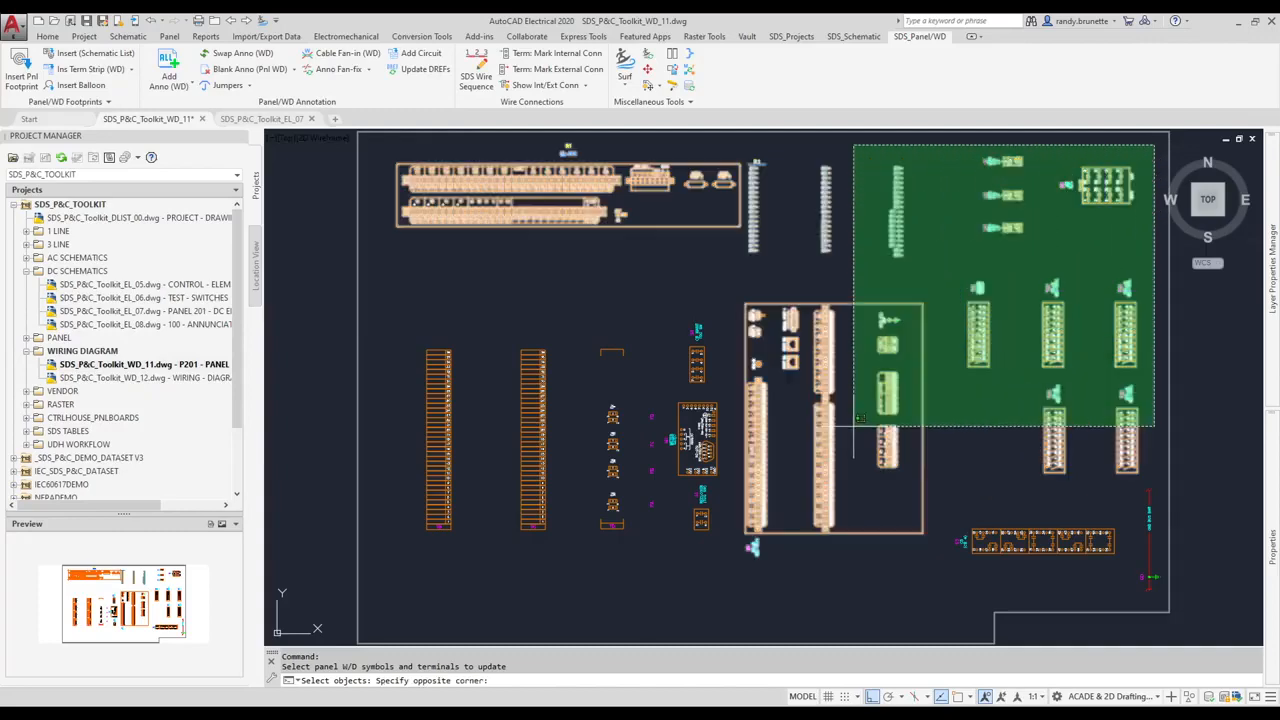
click(388, 596)
key(Return)
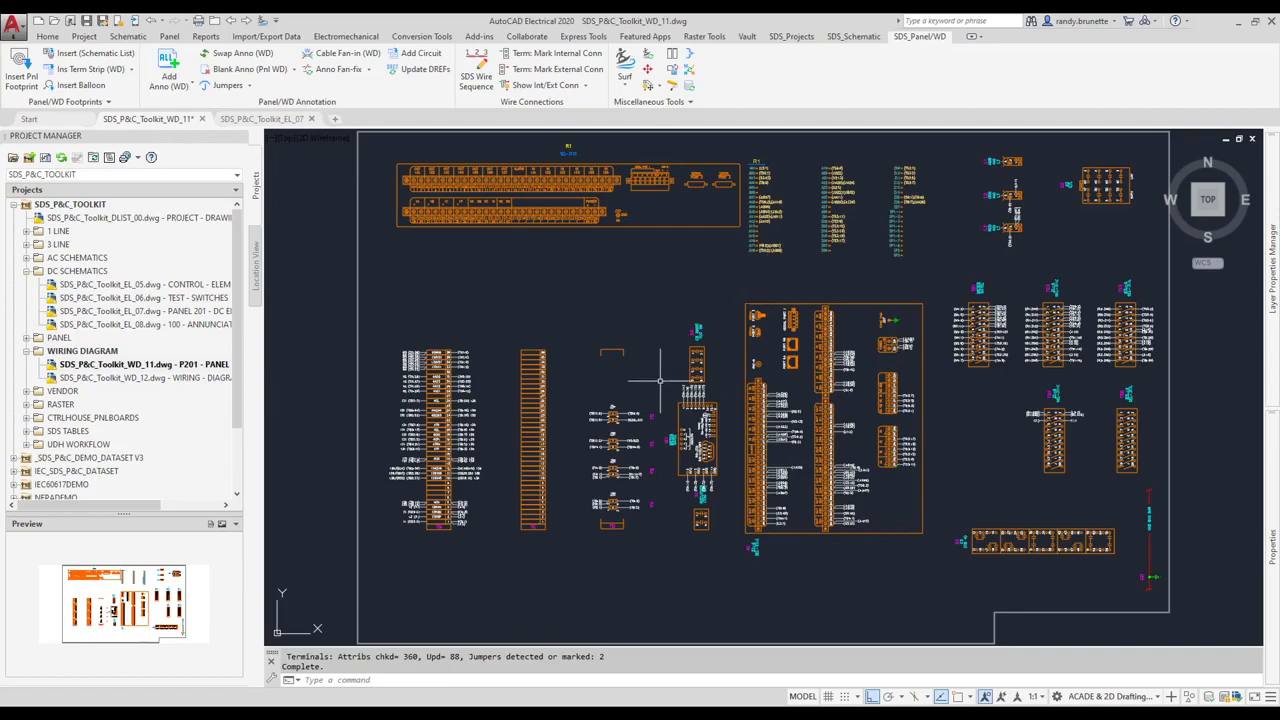
- Zoom in and centre terminal strips TB and TC in the view
middle_drag(585, 501, 586, 501)
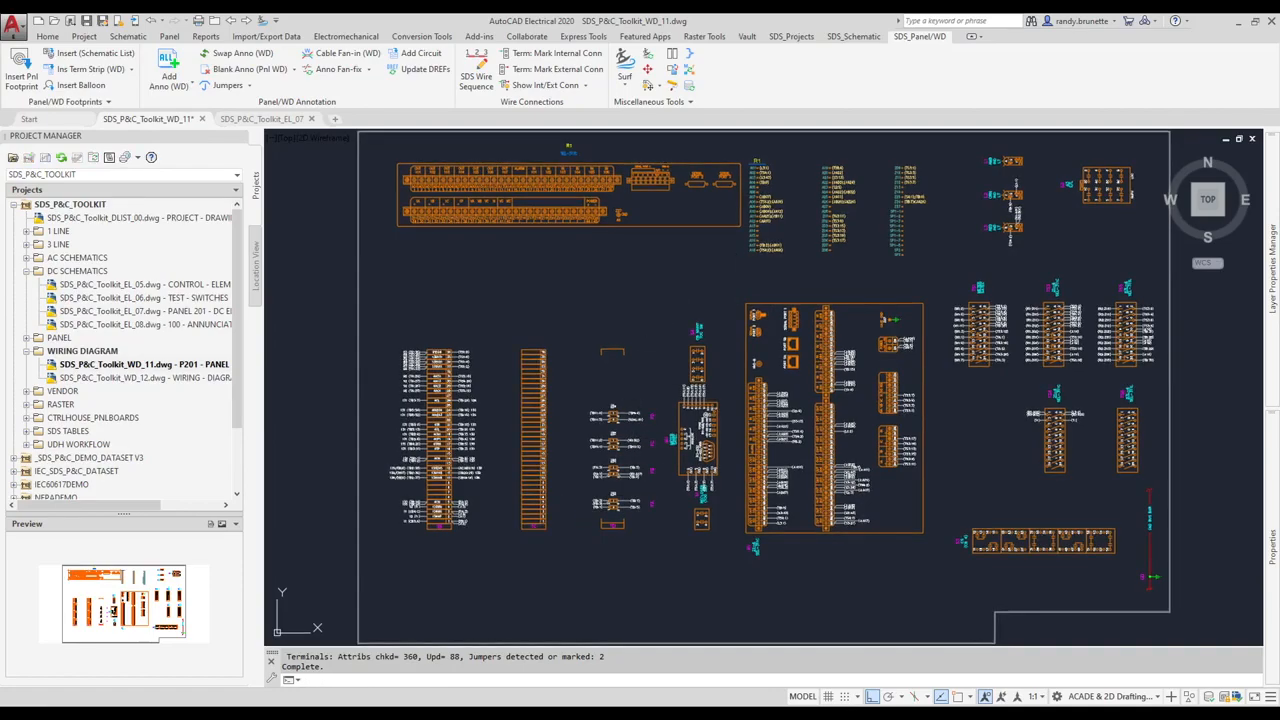
scroll(620, 523, up, 4)
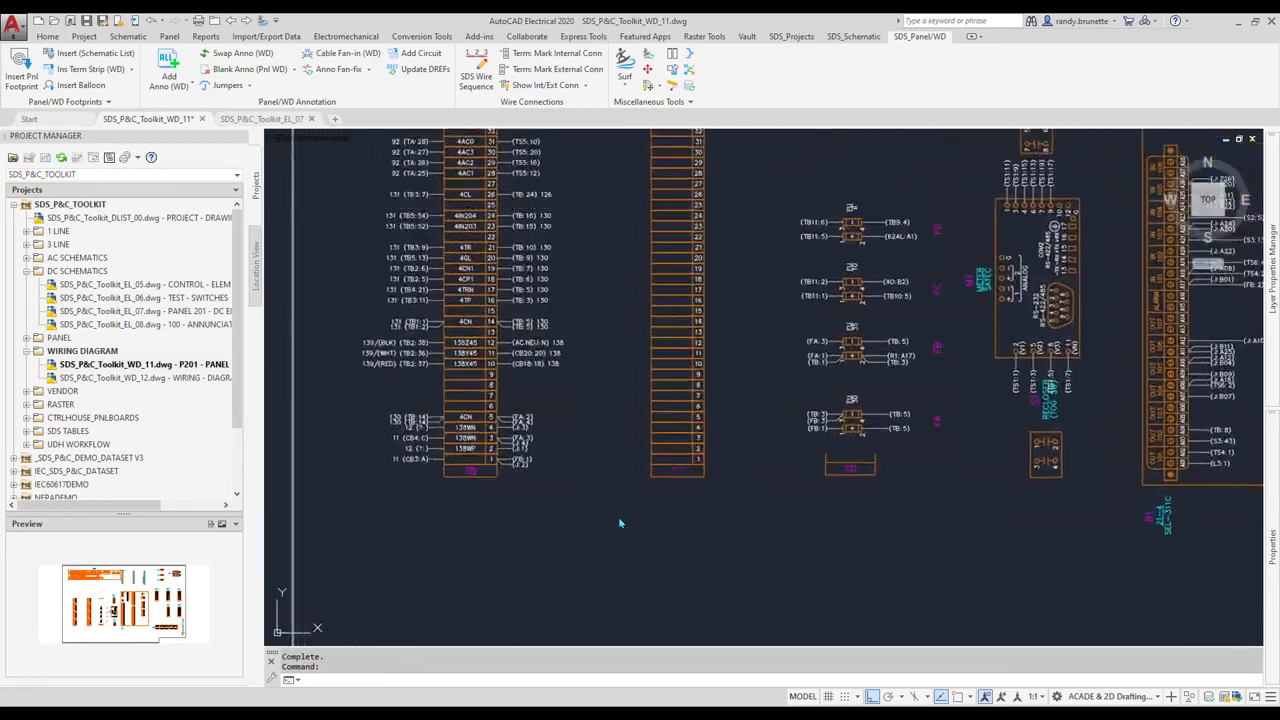
scroll(620, 523, up, 3)
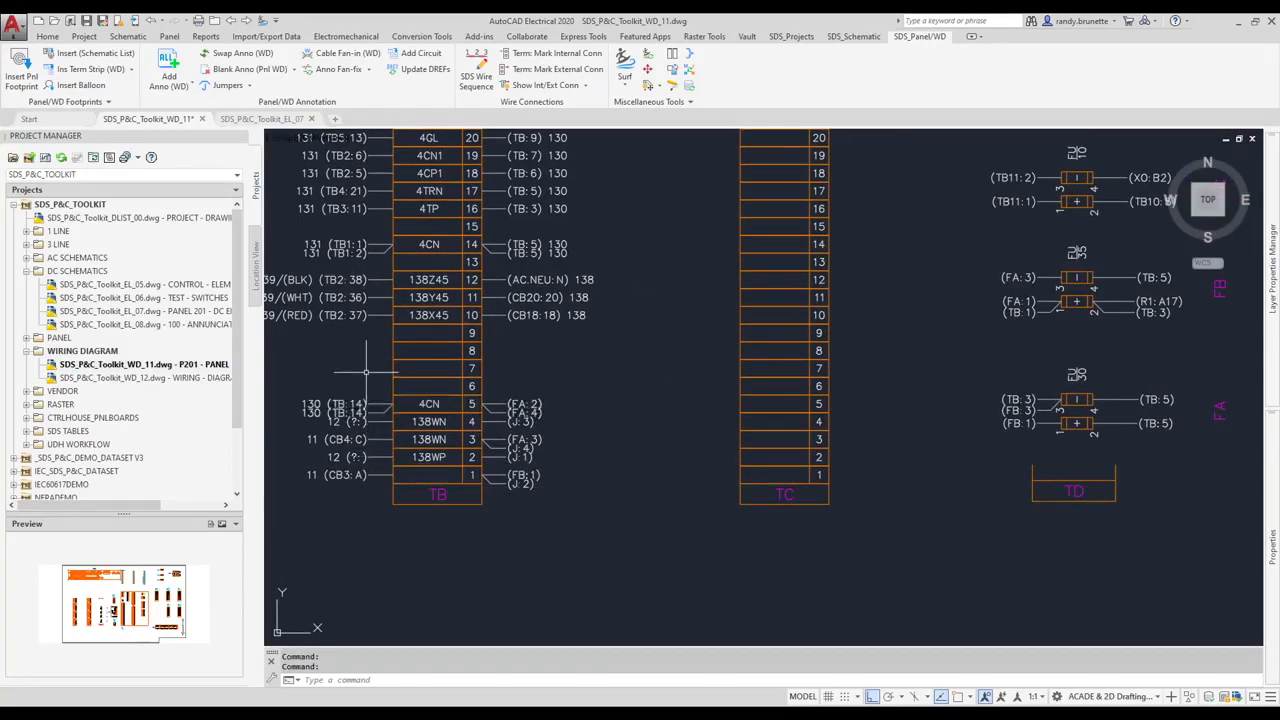
middle_drag(366, 373, 389, 378)
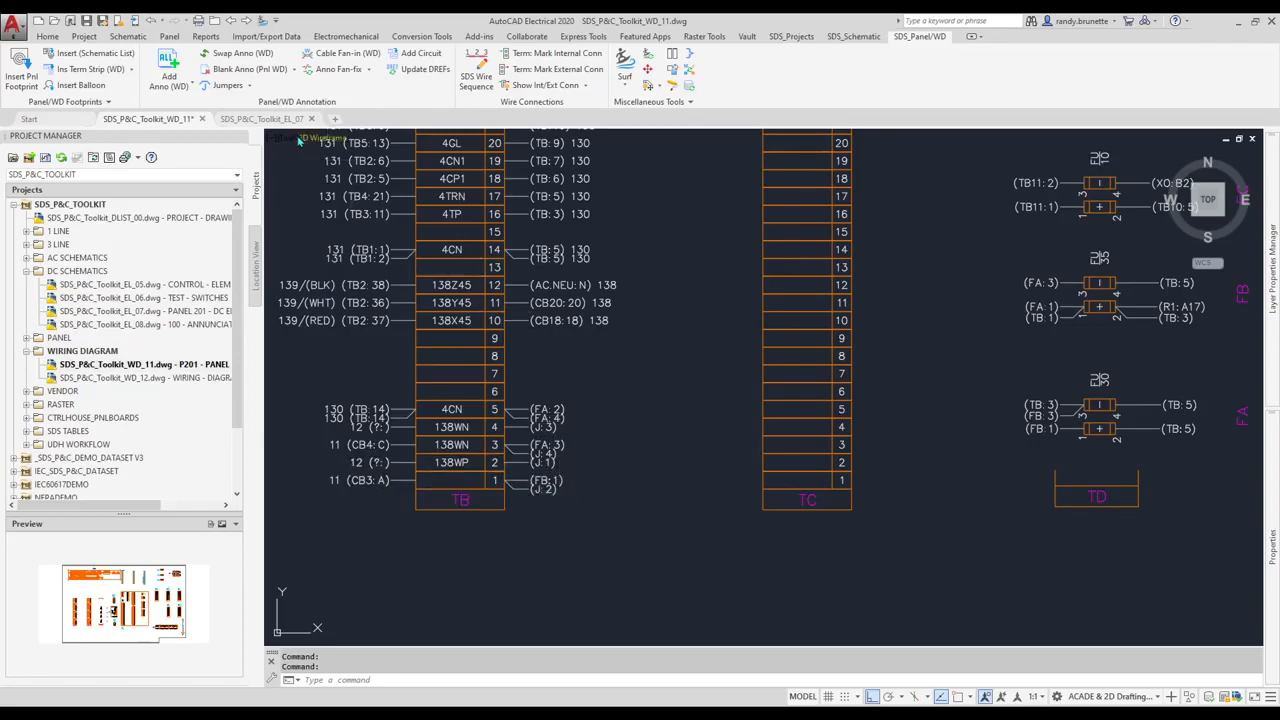
- Replace the J:1/J:2 and J:3/J:4 labels on strip TB with jumpers
click(238, 89)
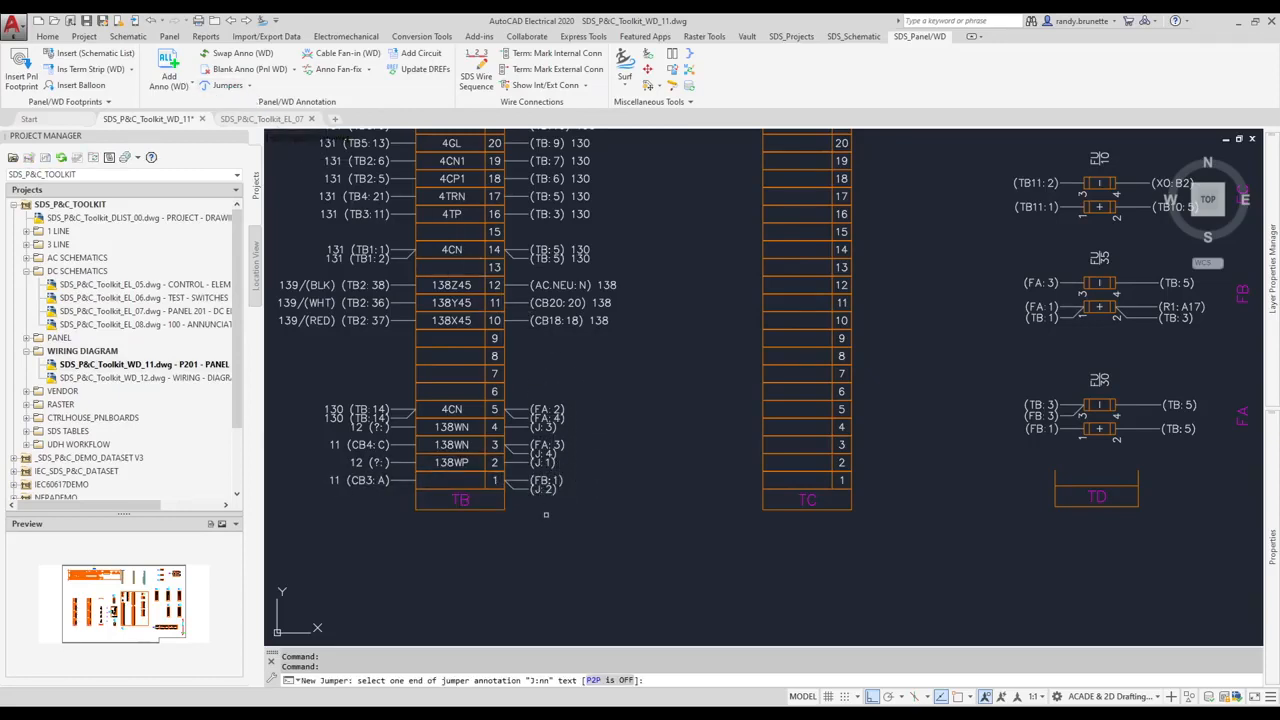
click(546, 487)
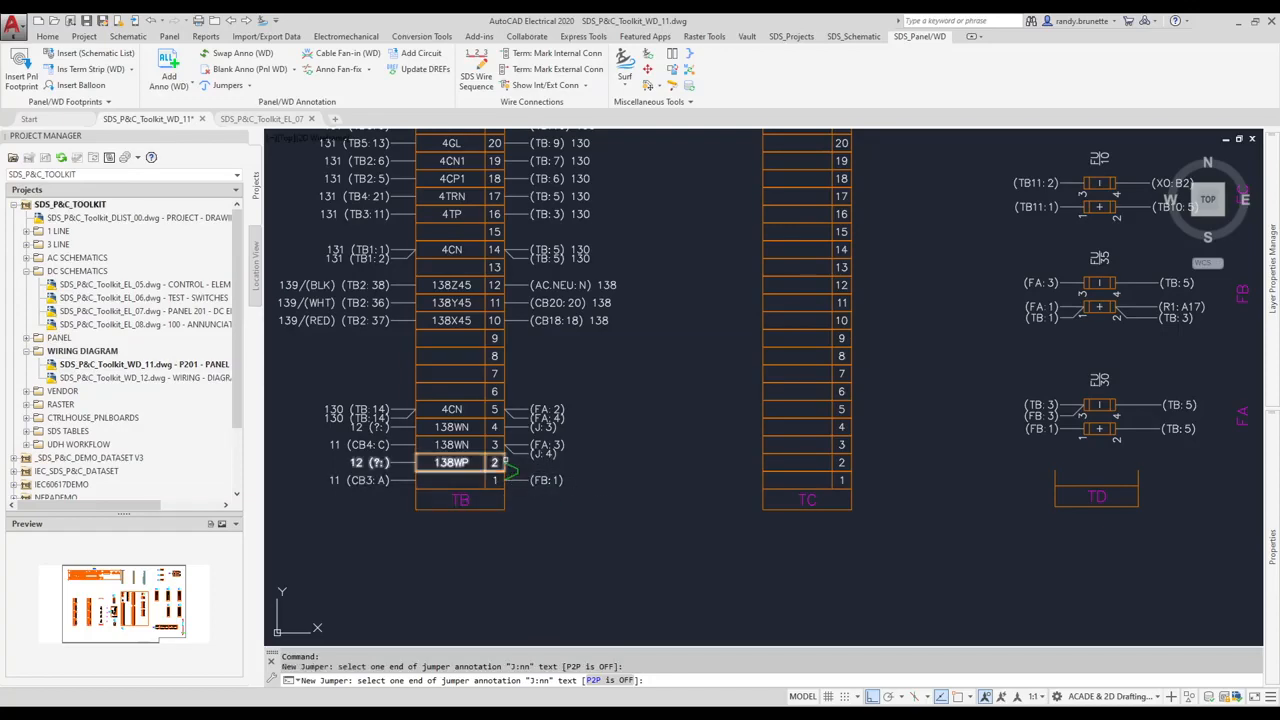
click(546, 452)
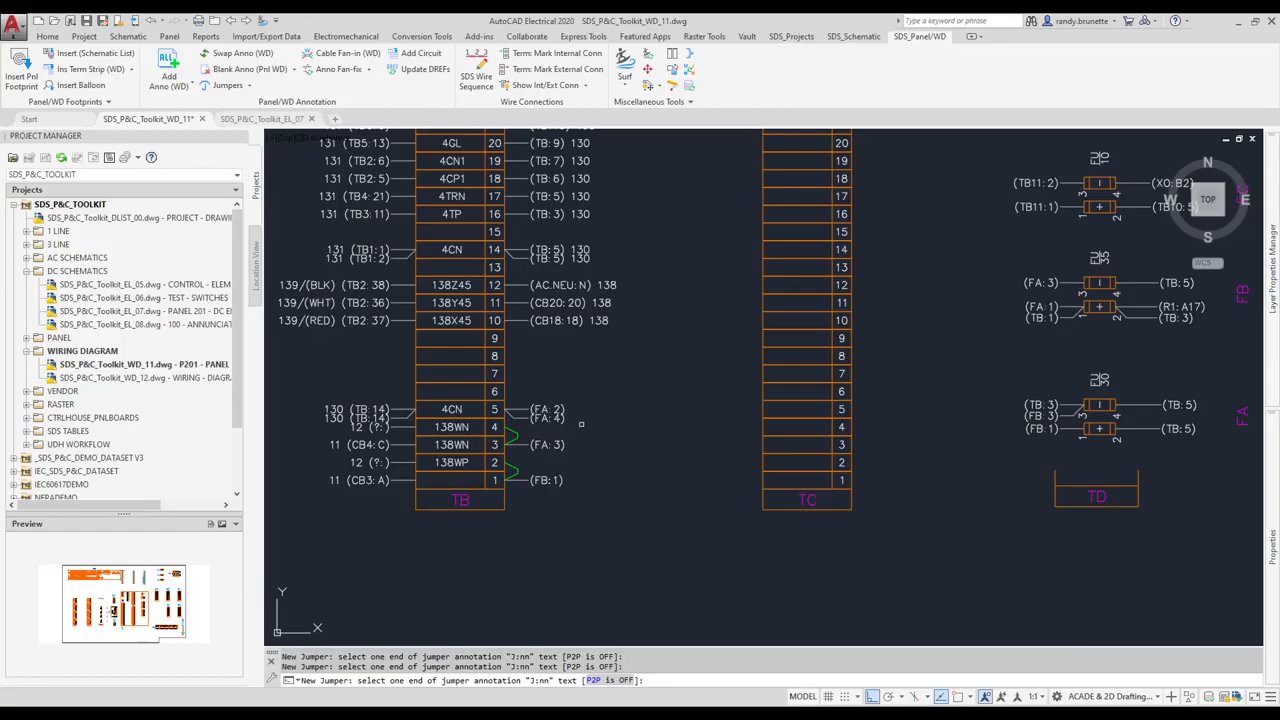
key(Escape)
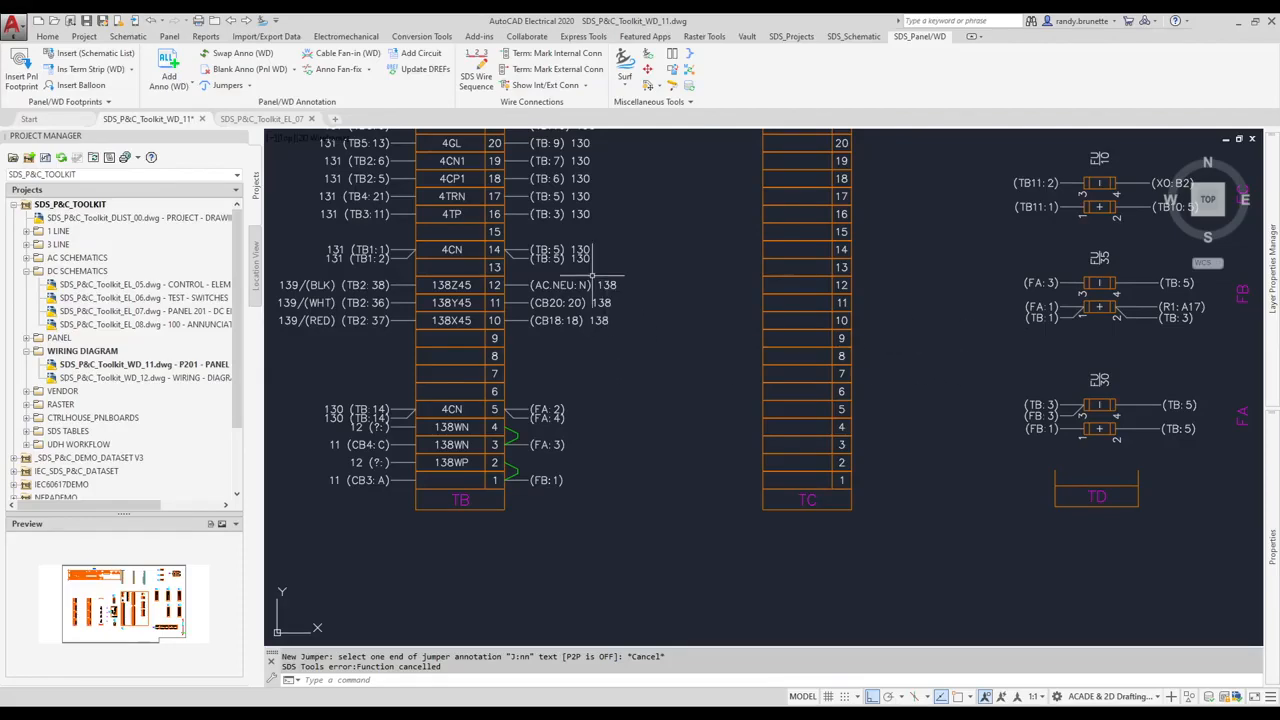
- Switch to the SDS_P&C_Toolkit_EL_07 drawing and zoom in on the DC DIST PNL circuit
click(262, 118)
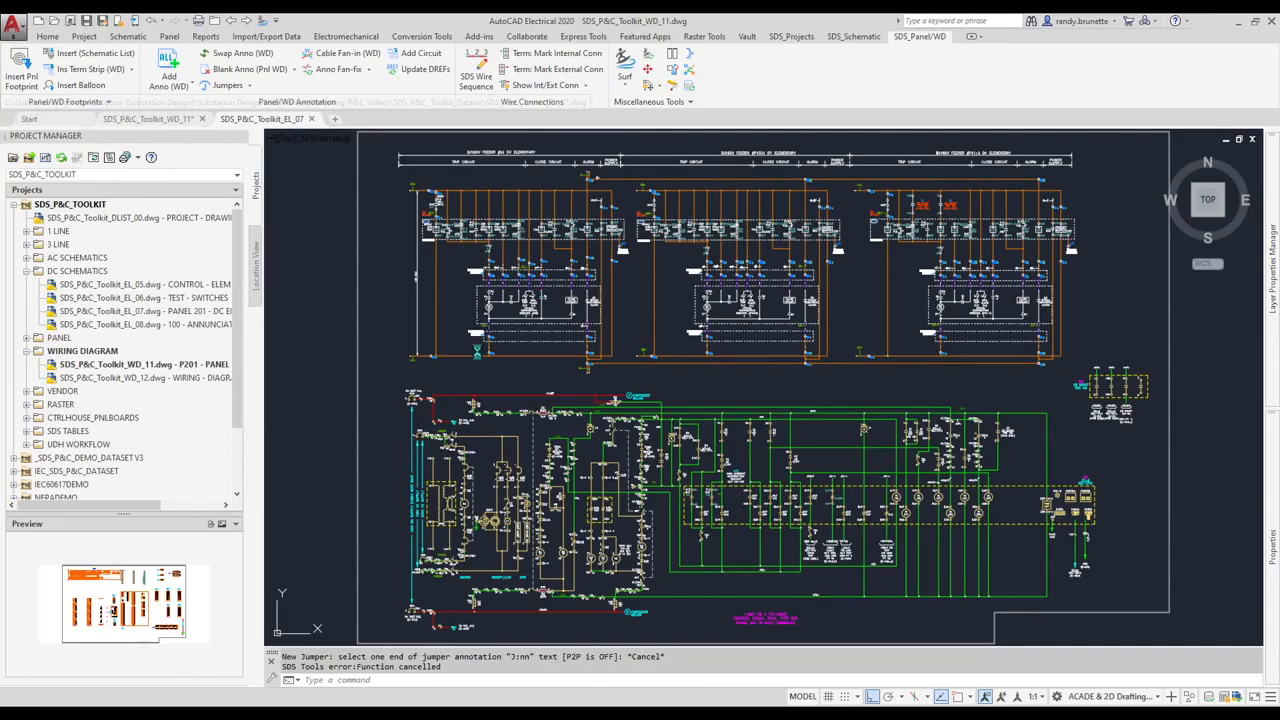
scroll(529, 362, up, 6)
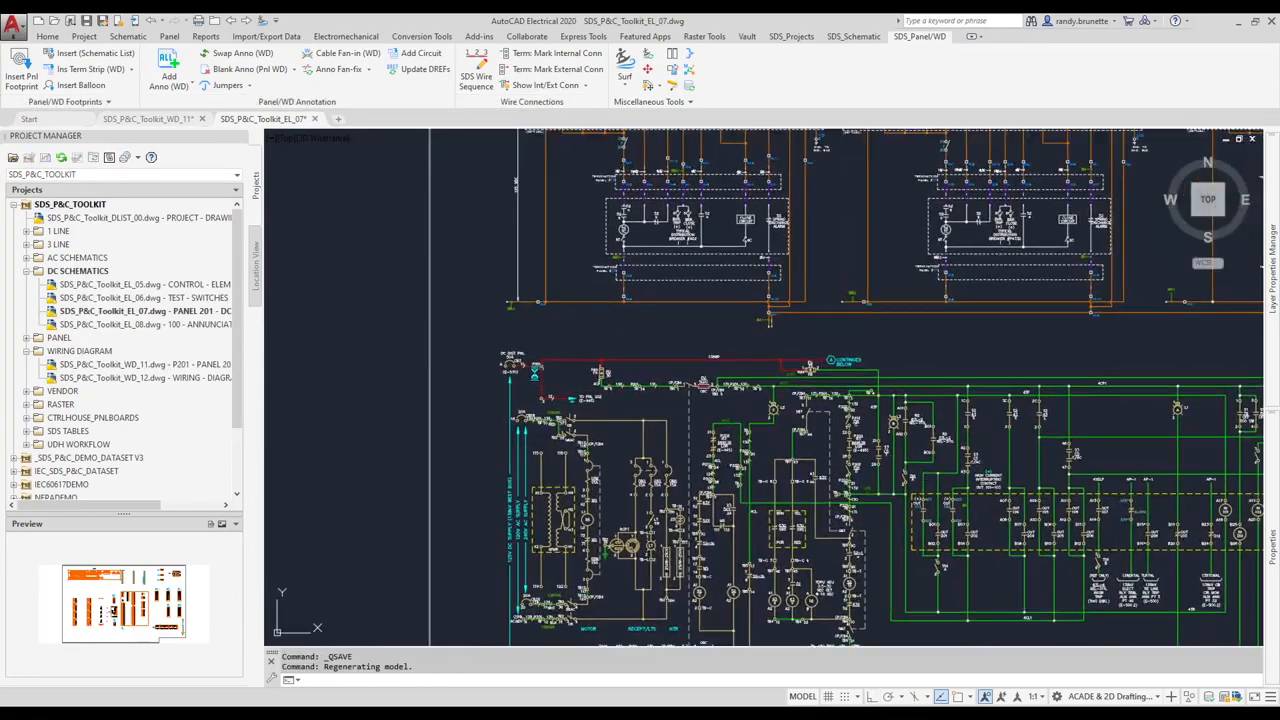
scroll(534, 373, up, 3)
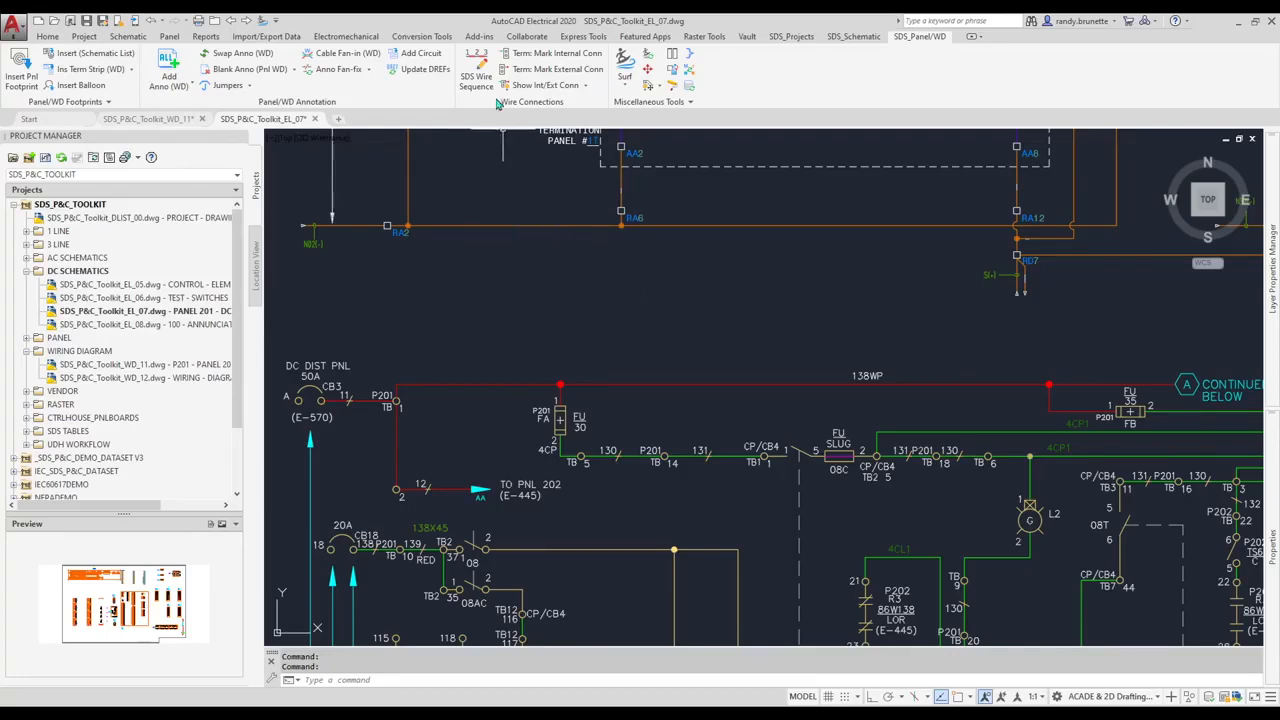
- Move the TB connection of wire 138WP to the top of its connection sequence
click(479, 64)
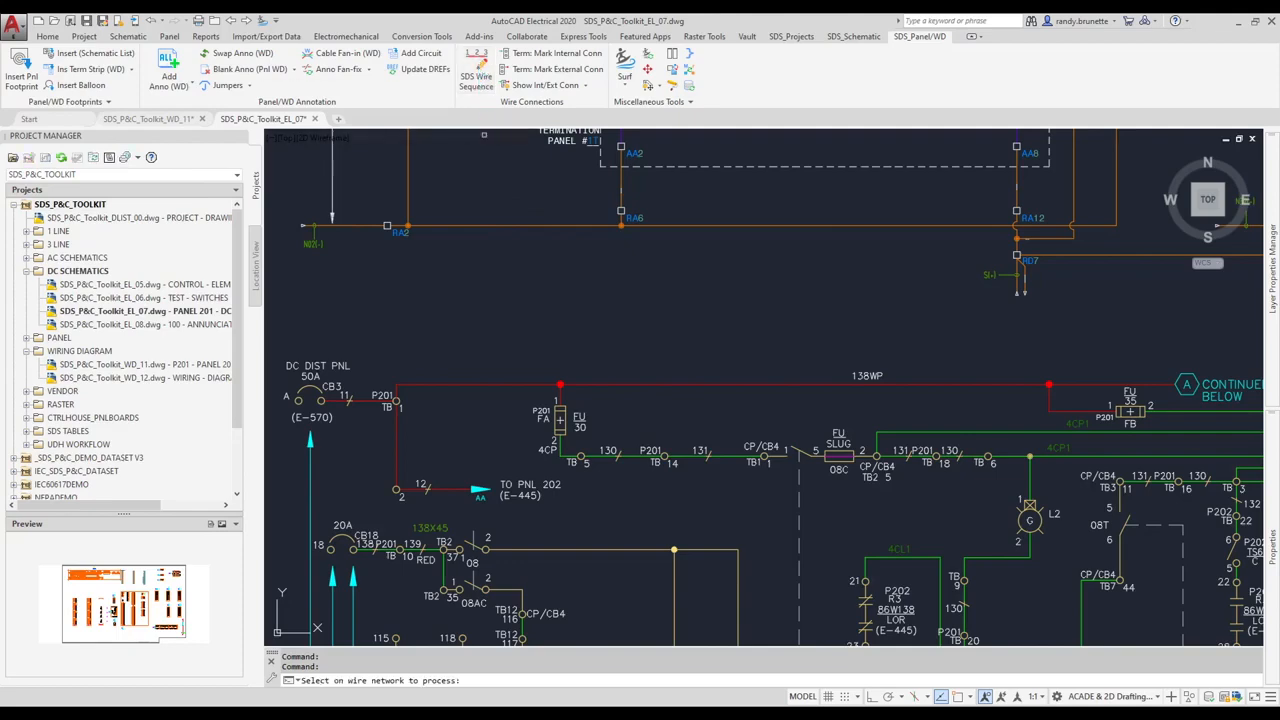
click(636, 383)
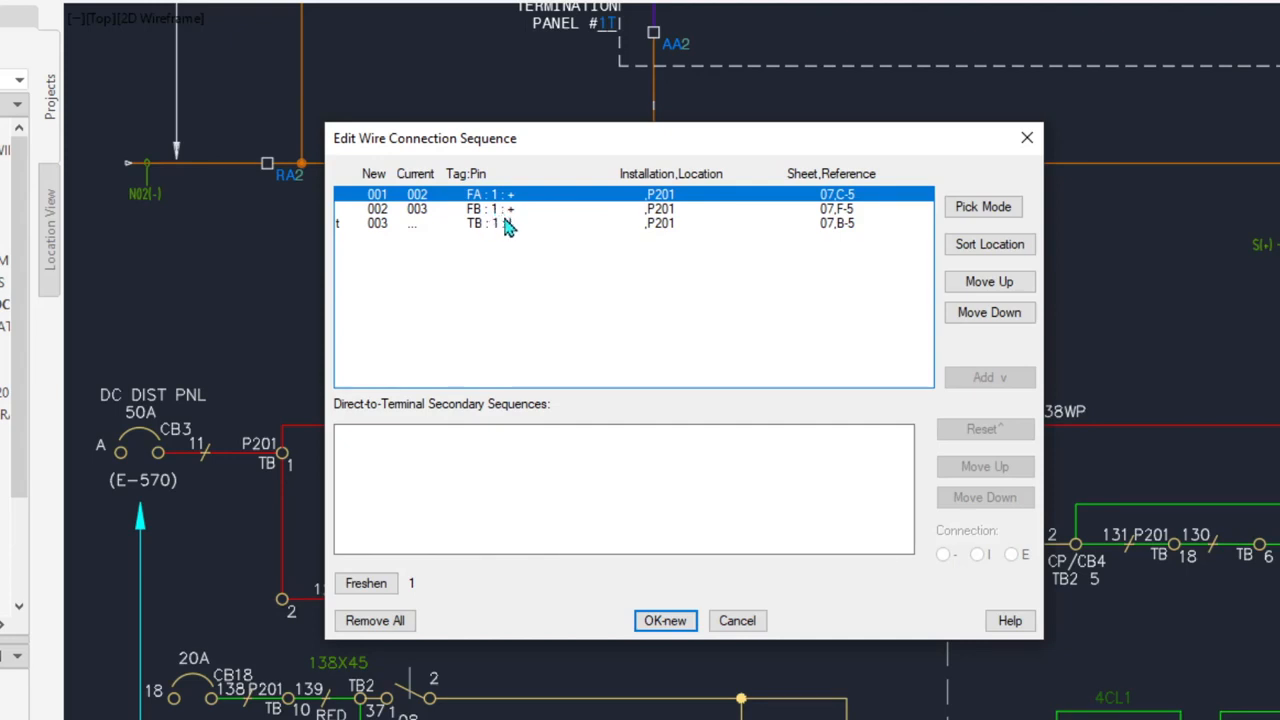
click(507, 225)
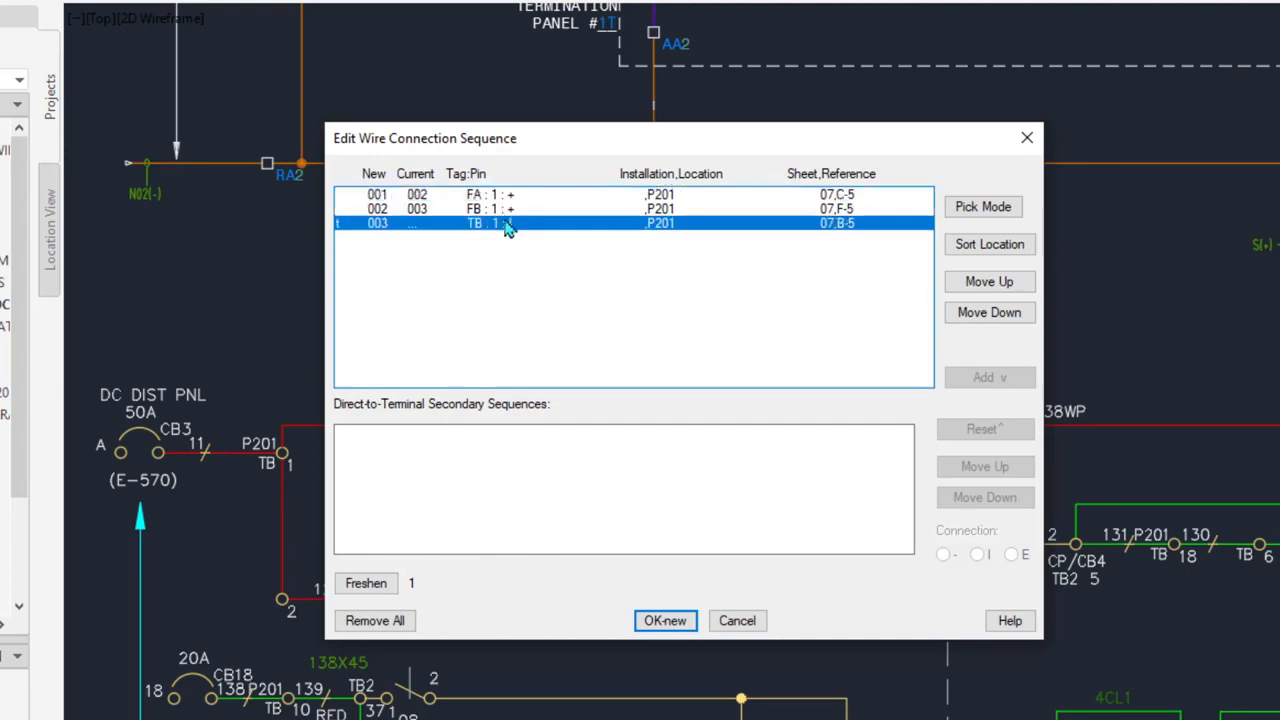
click(977, 288)
click(977, 288)
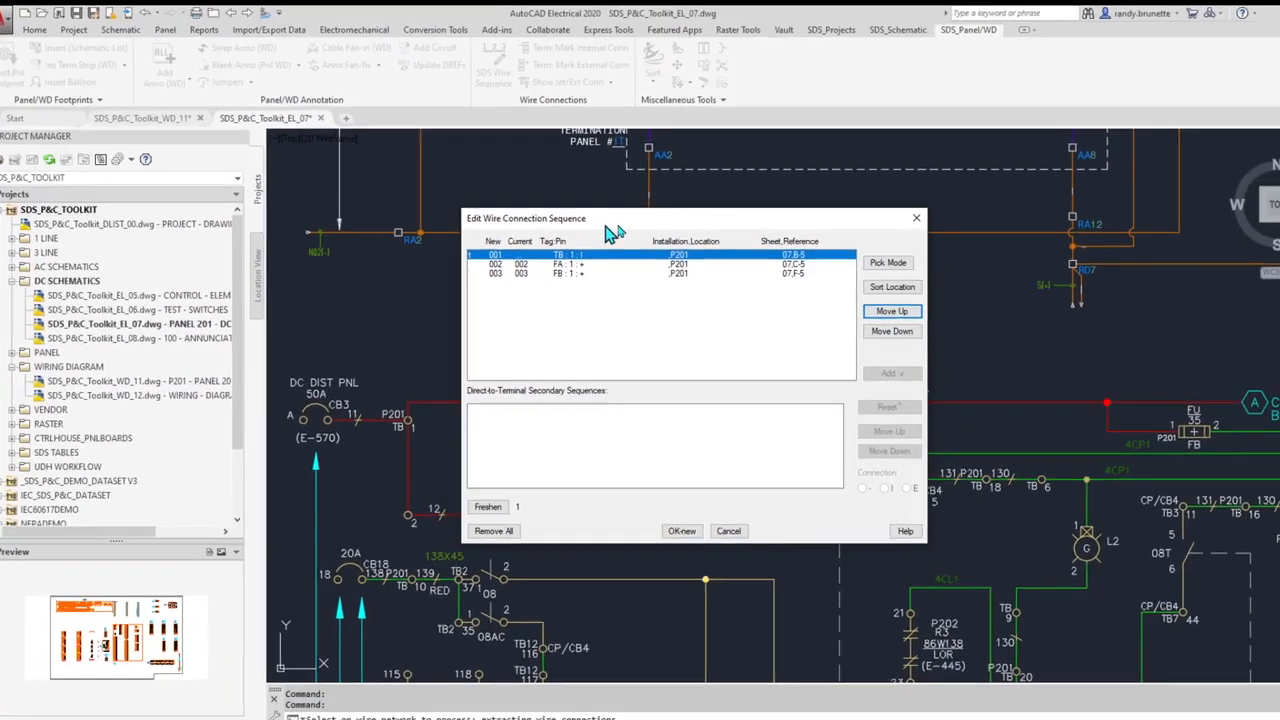
- Apply the new 138WP order TB:1, FA, FB and return to the WD_11 wiring diagram
mouse_move(612, 232)
mouse_down()
mouse_move(565, 429)
mouse_move(643, 535)
mouse_move(640, 454)
mouse_up()
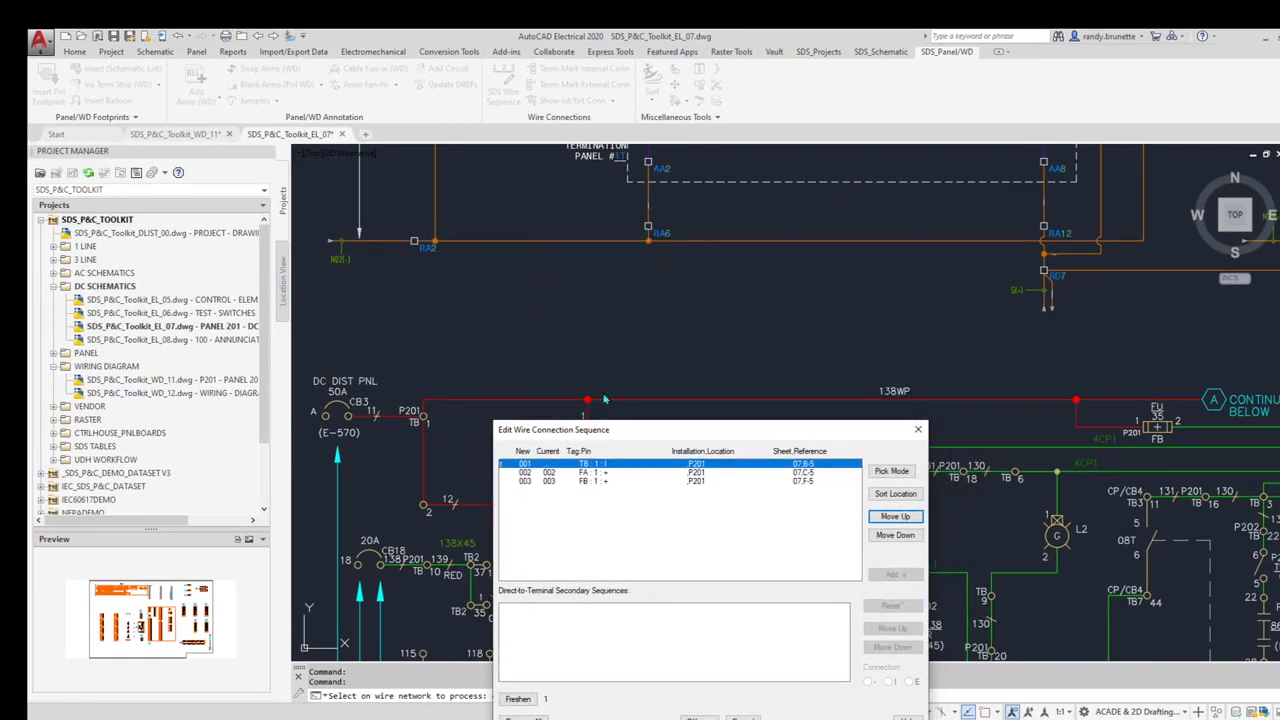
drag(801, 437, 804, 297)
click(703, 580)
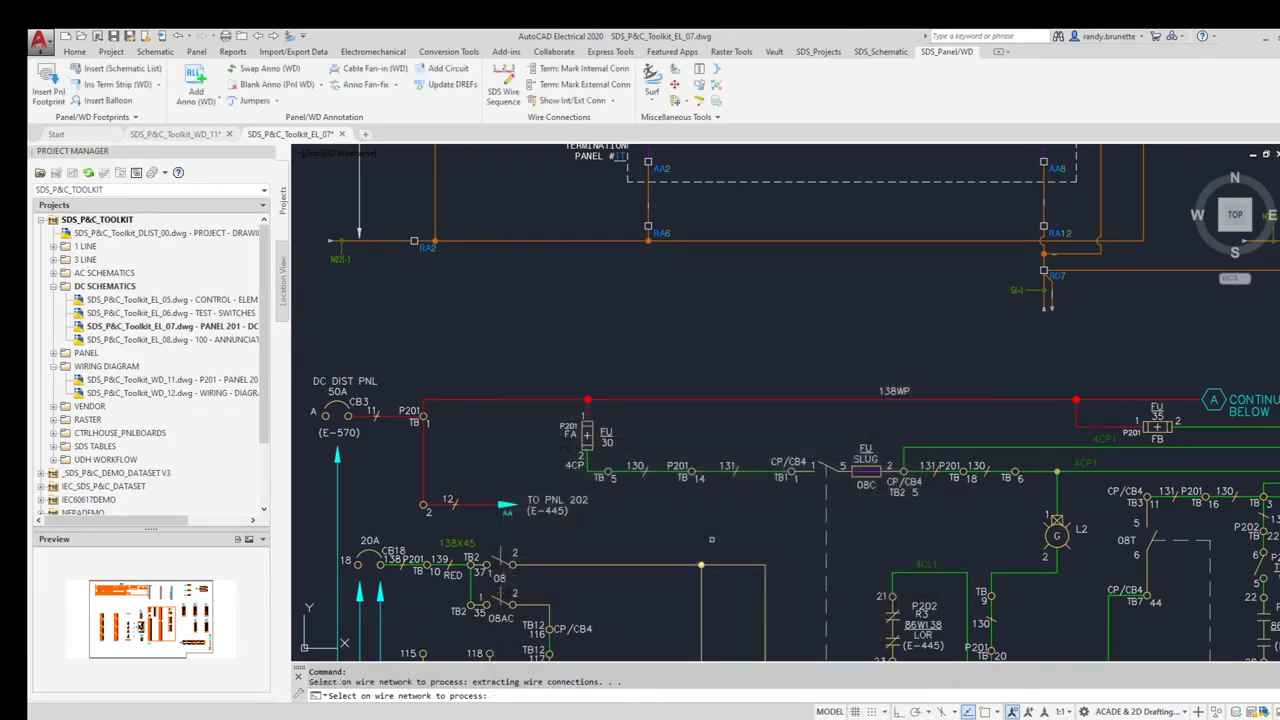
right_click(628, 293)
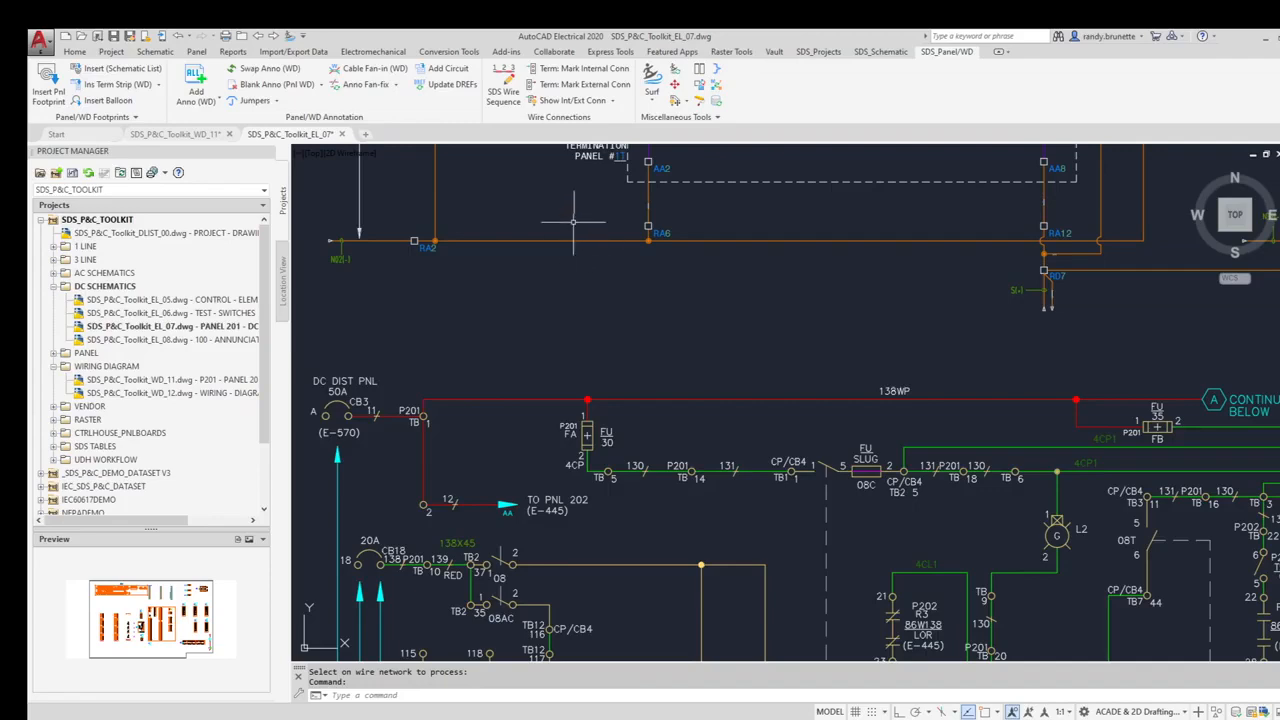
click(192, 135)
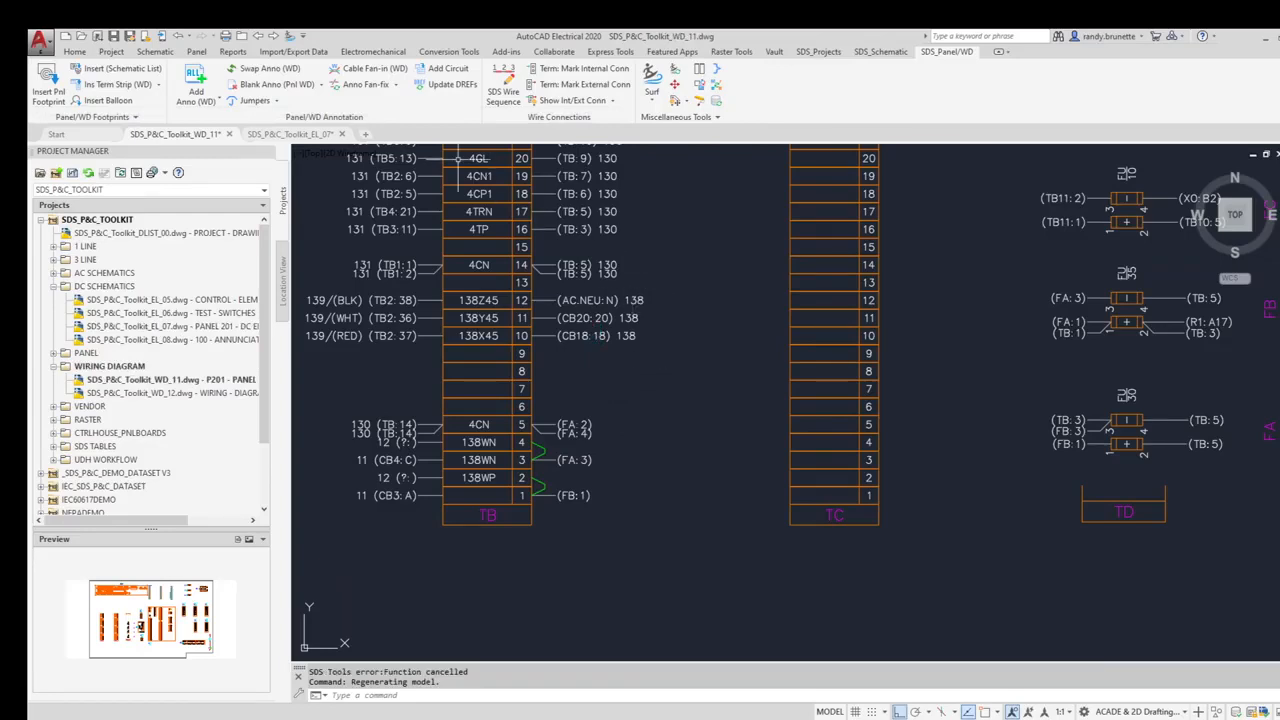
- Rerun the annotation update on the terminal strips so TB row 1 reads FA:1
click(196, 80)
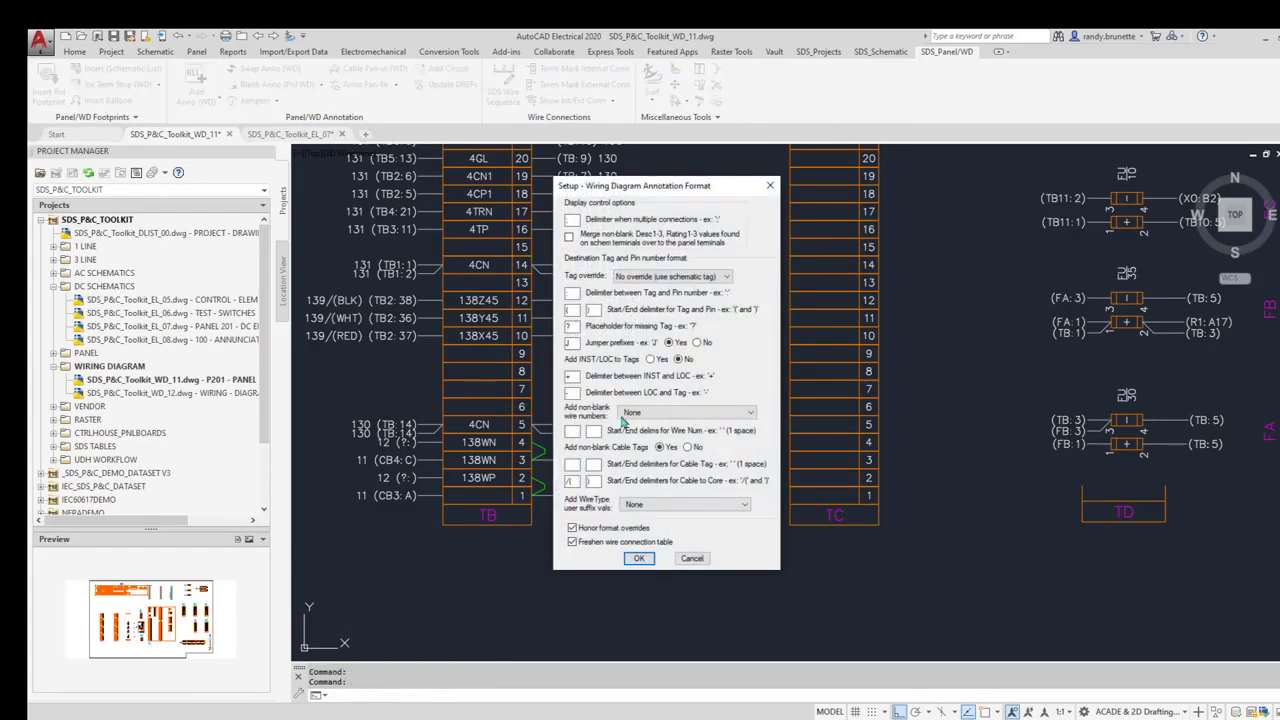
click(637, 556)
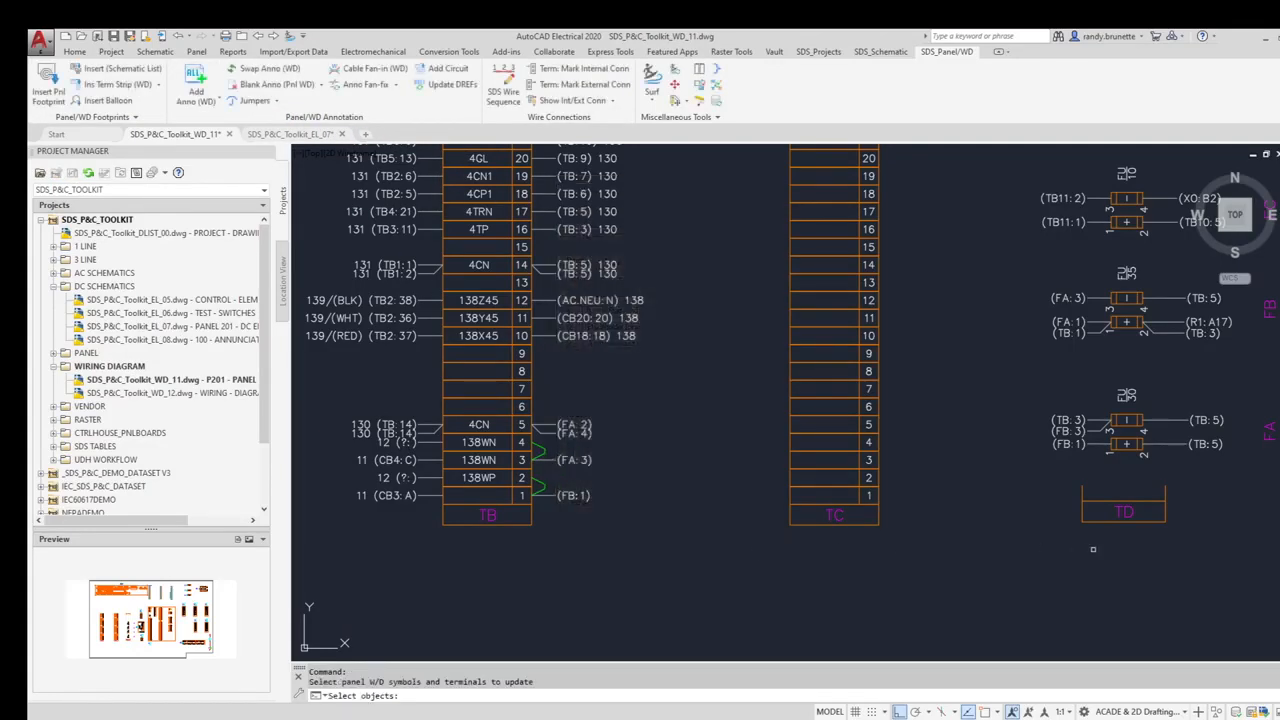
click(1257, 578)
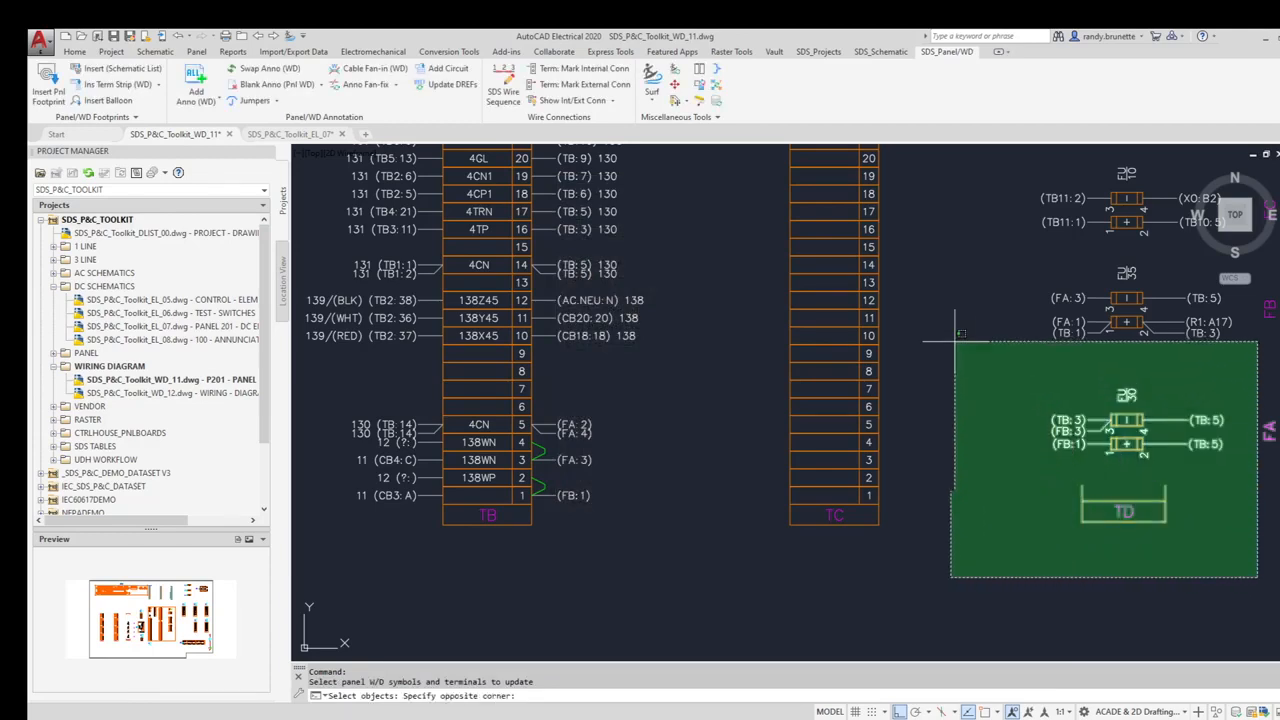
click(392, 300)
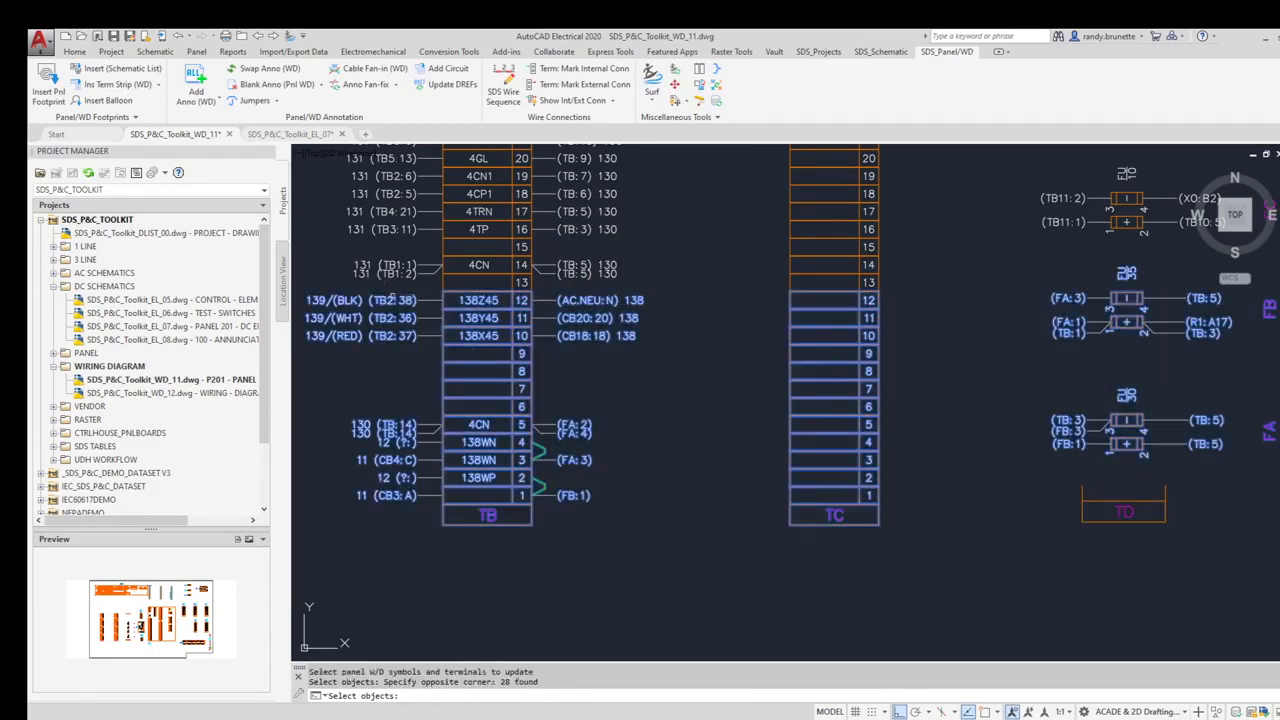
key(Return)
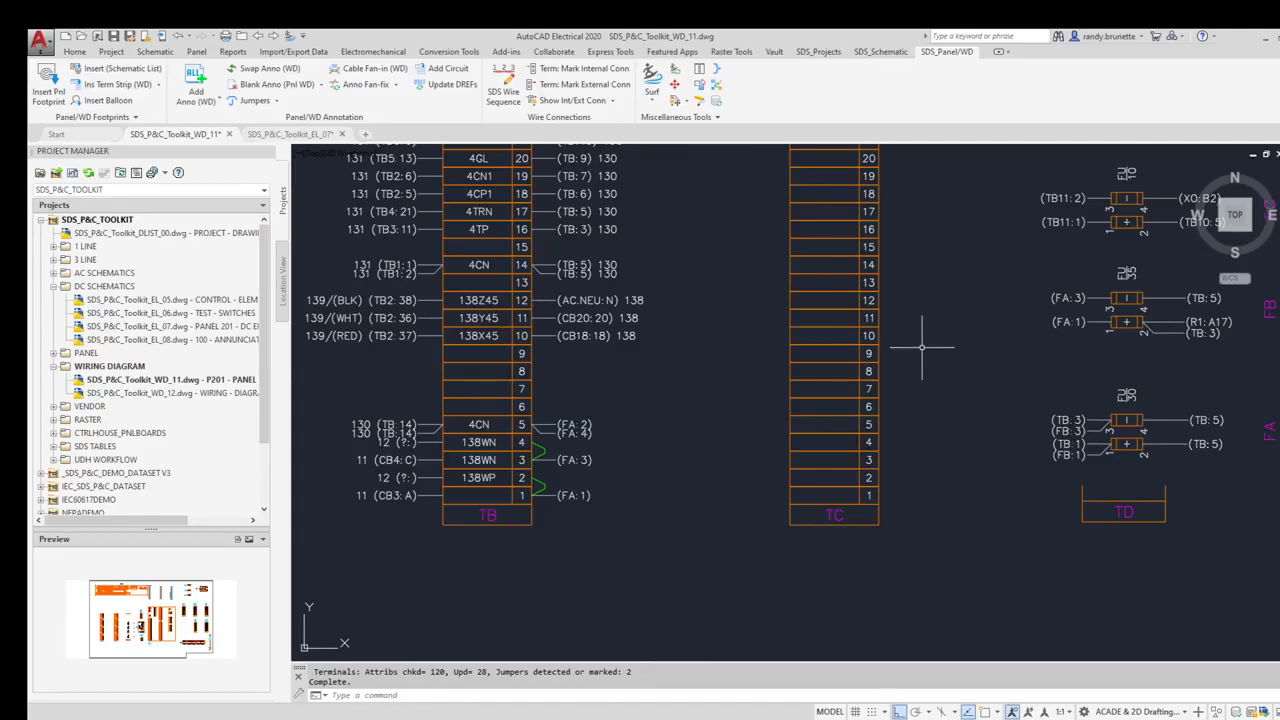
- Centre terminal strip TB in view and bring up the Cable Fan-in (WD) settings
middle_drag(669, 360, 935, 371)
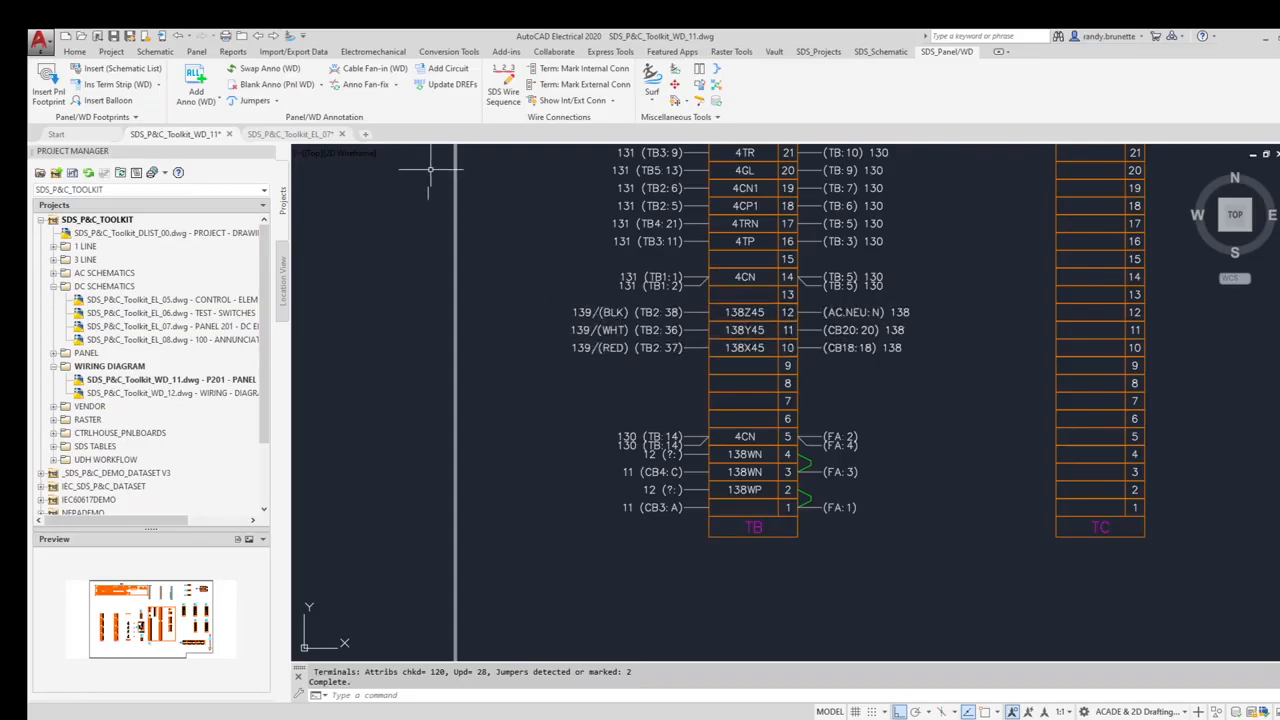
click(368, 70)
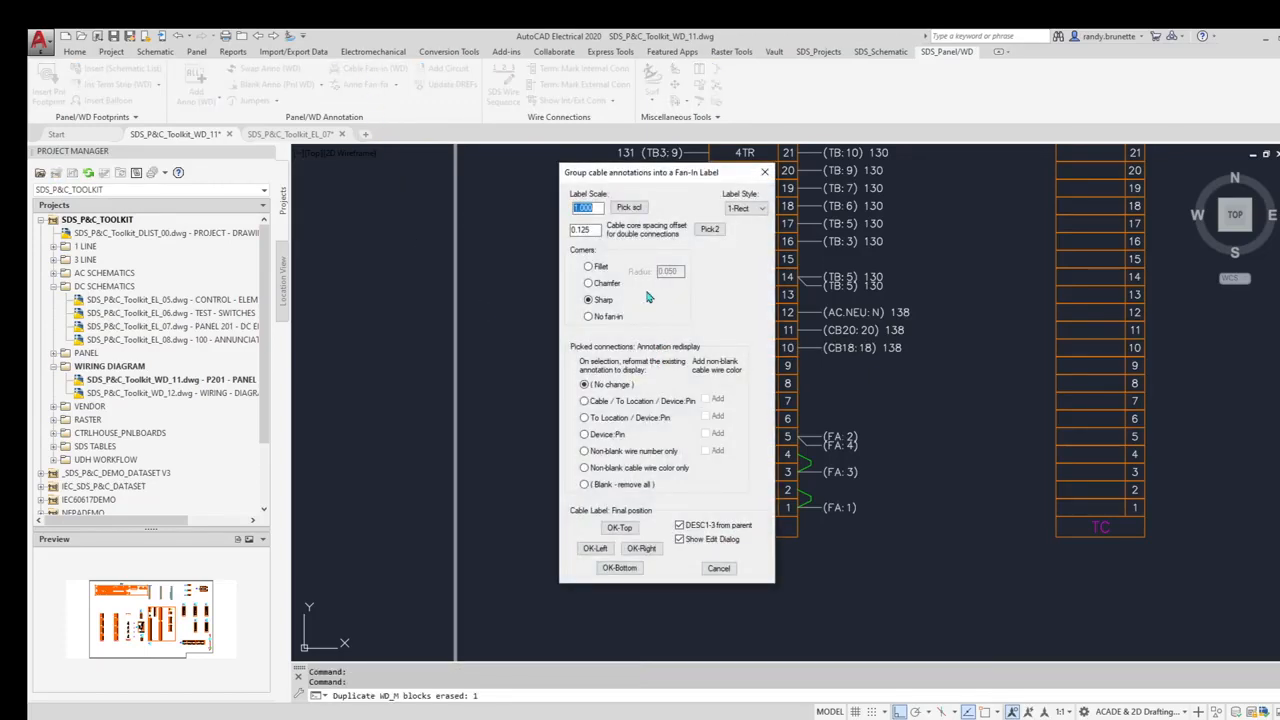
- Set fillet corners (radius 0.050), To Location / Device:Pin format, and add wire colour
click(588, 267)
drag(645, 178, 815, 210)
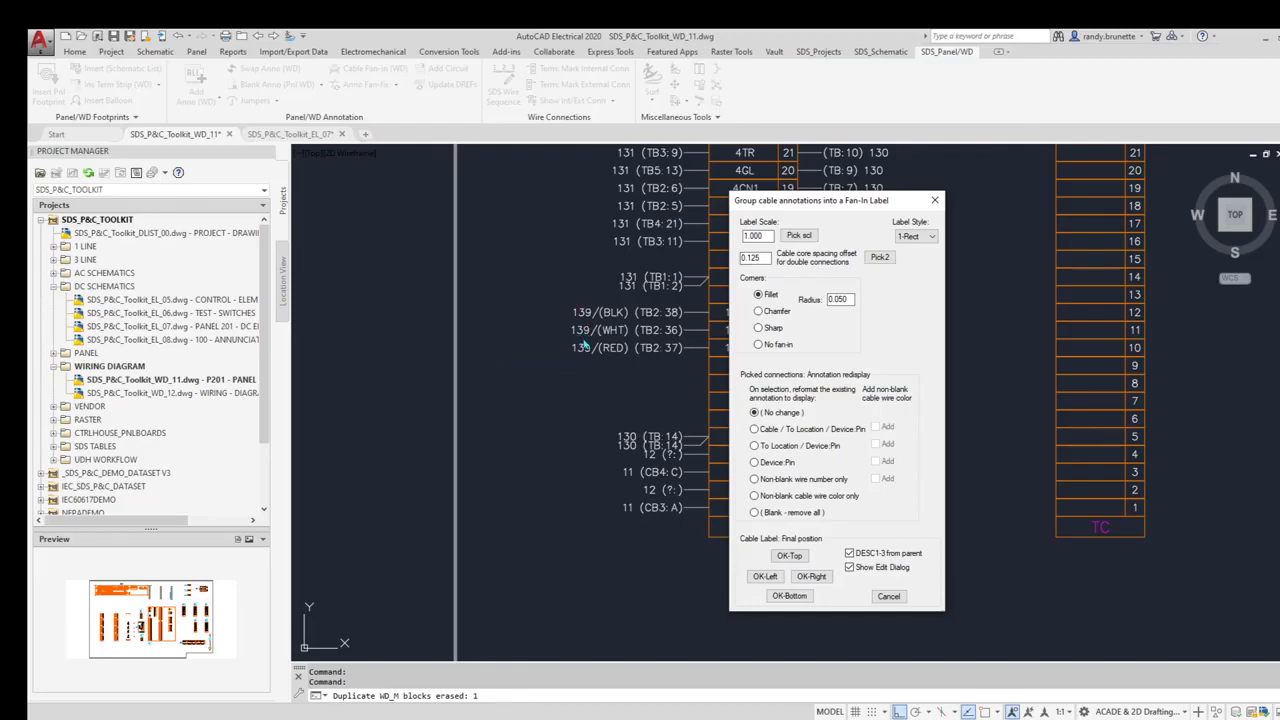
click(756, 448)
- Fan the BLK, WHT and RED annotations on TB rows 12–10 into cable label 139 on the left
click(765, 577)
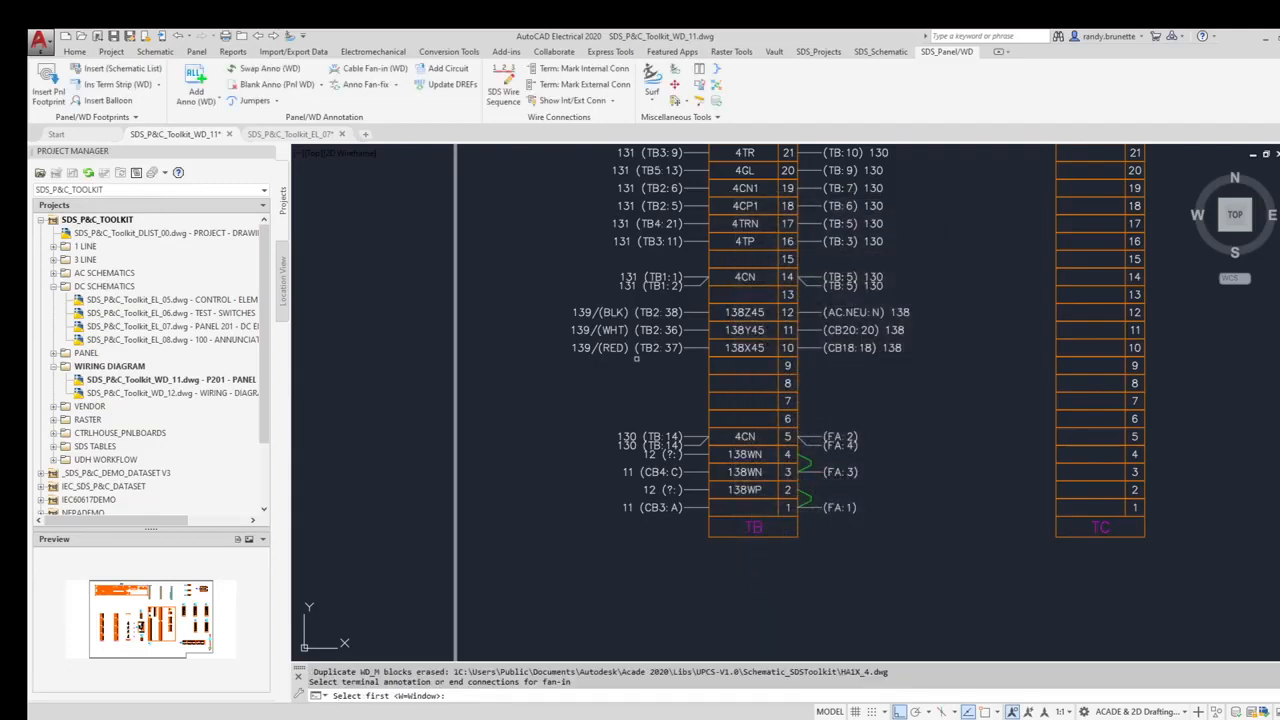
click(611, 313)
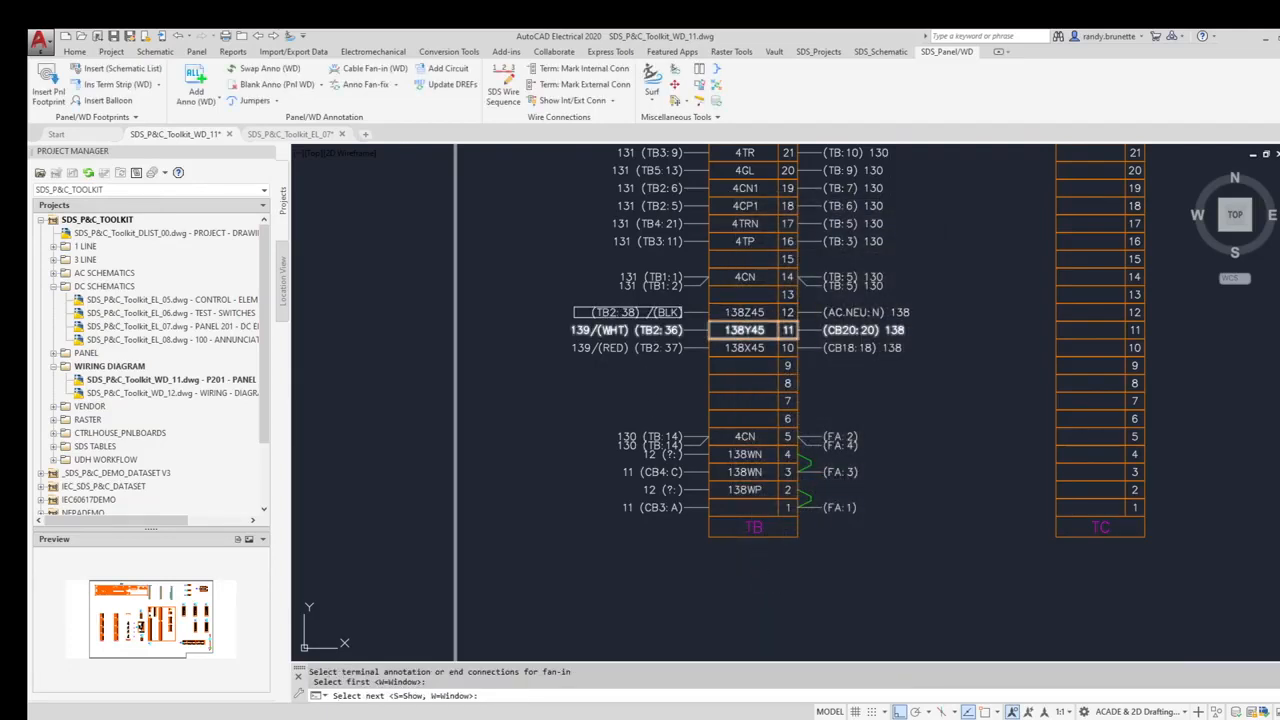
click(612, 331)
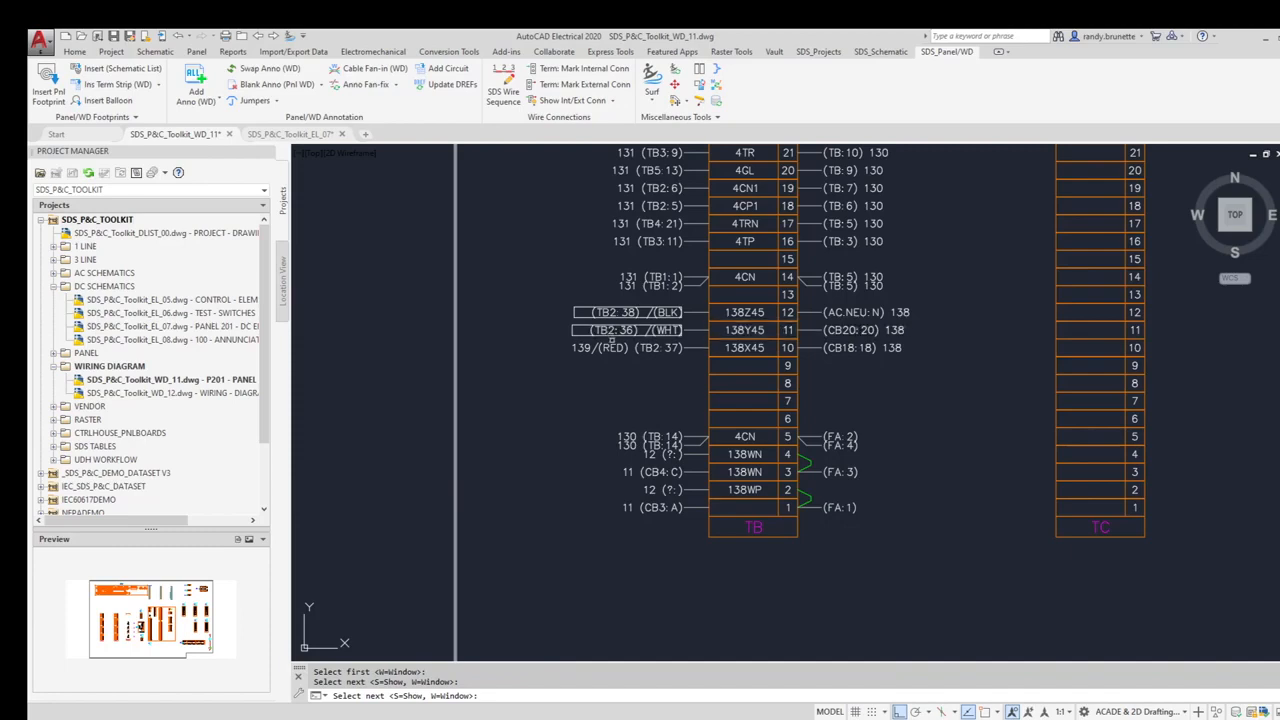
click(611, 346)
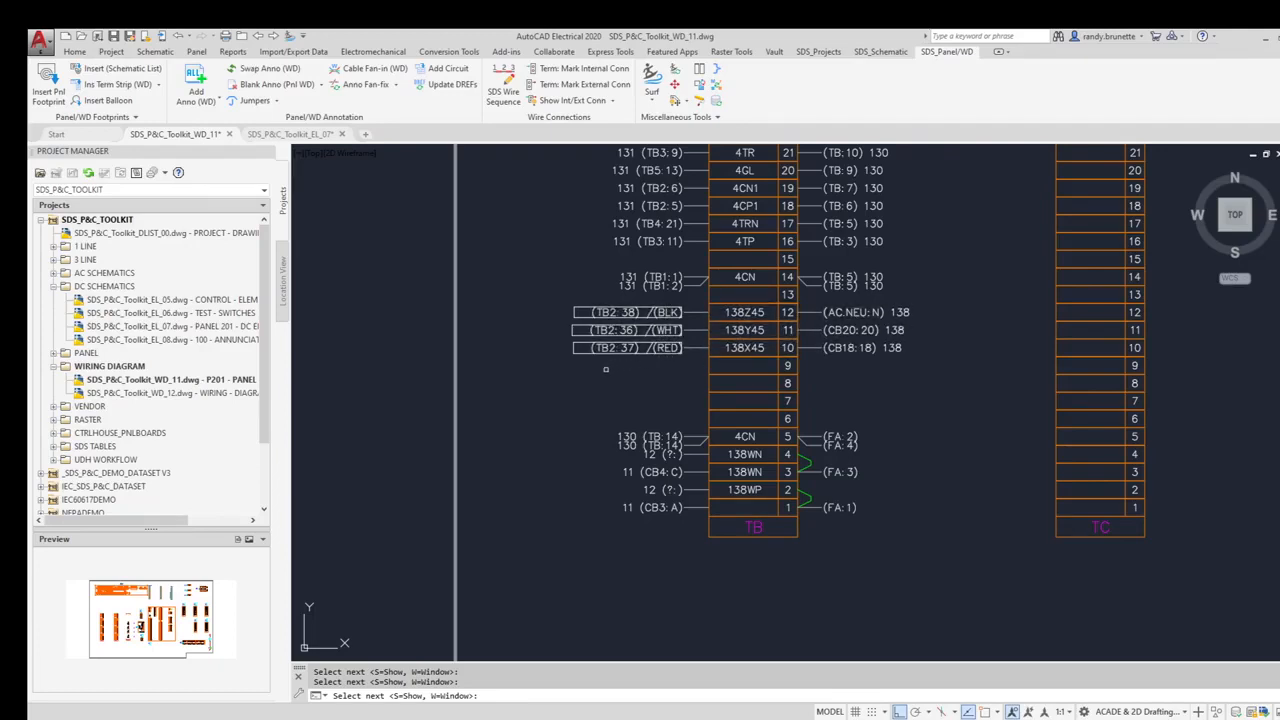
key(Return)
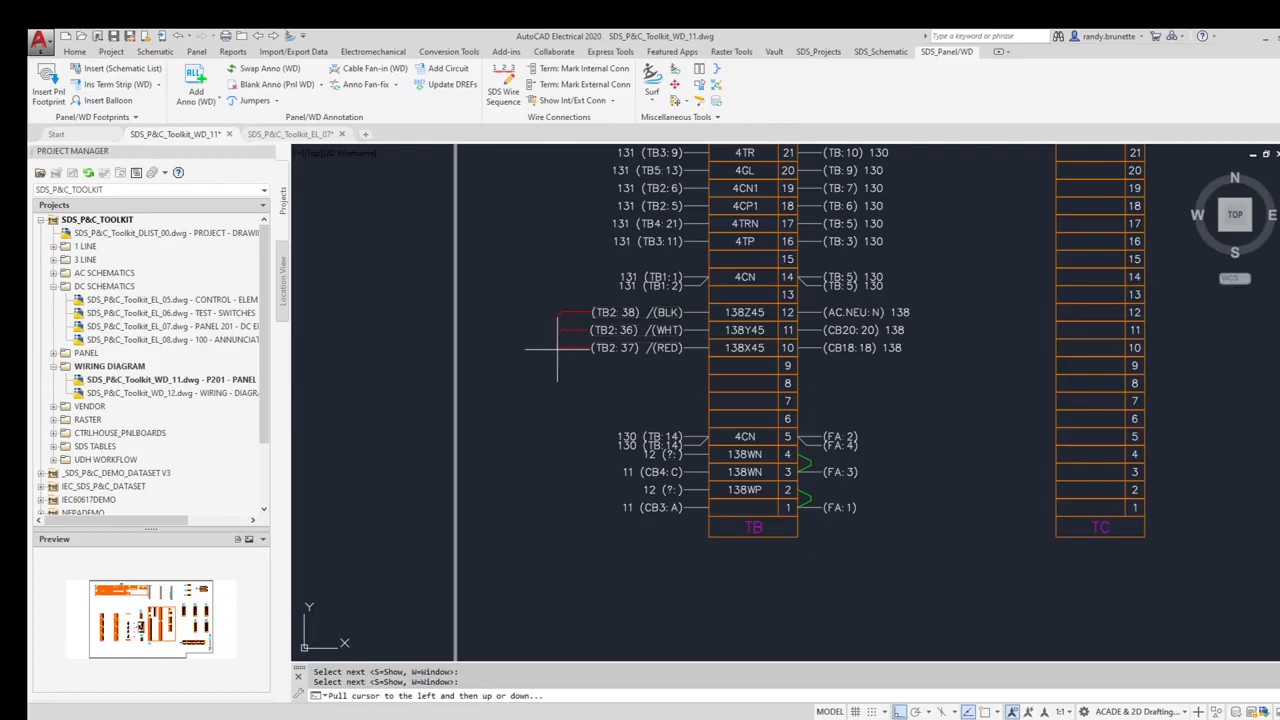
click(566, 352)
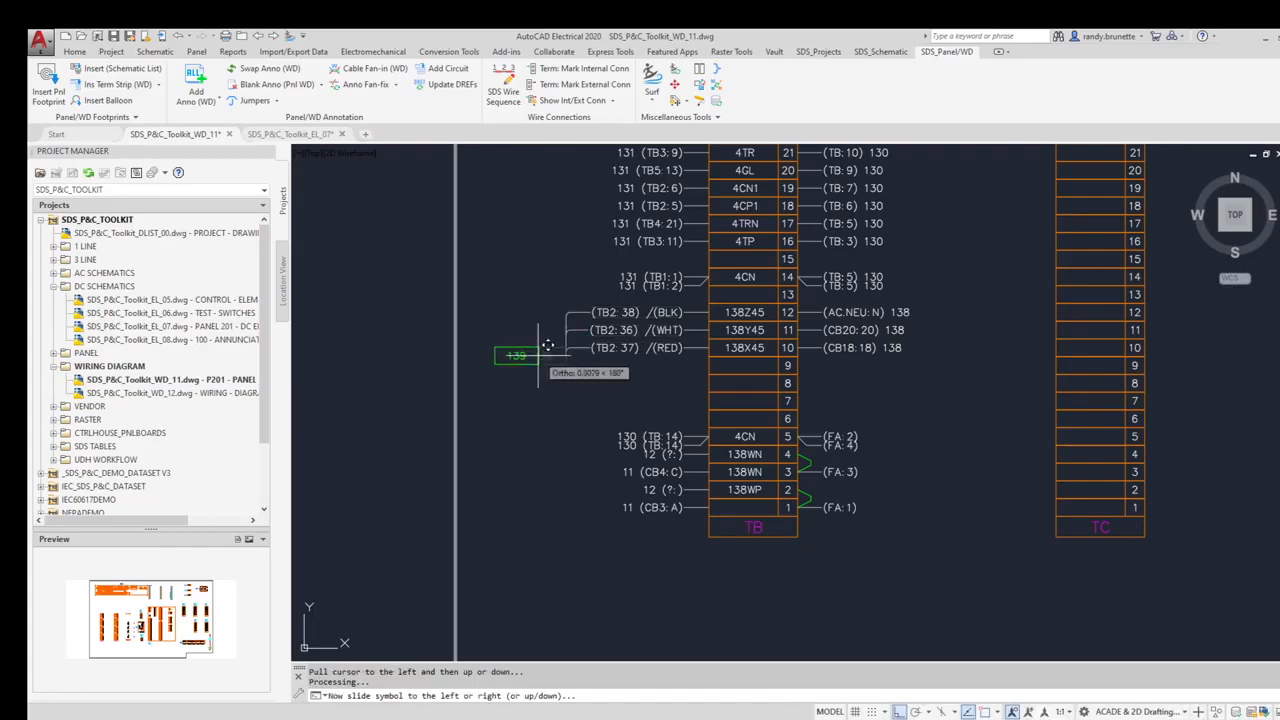
click(552, 372)
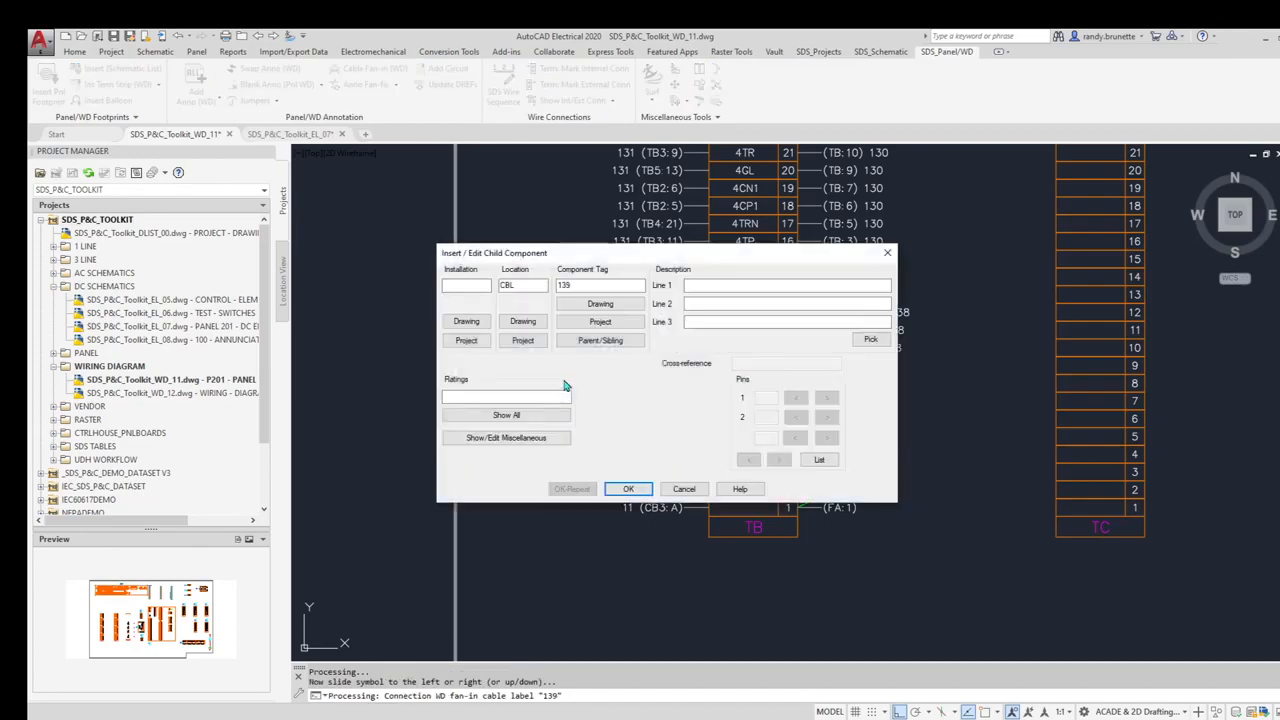
- Accept the child component details to place cable tag 139 beside TB rows 12–10
drag(625, 262, 639, 405)
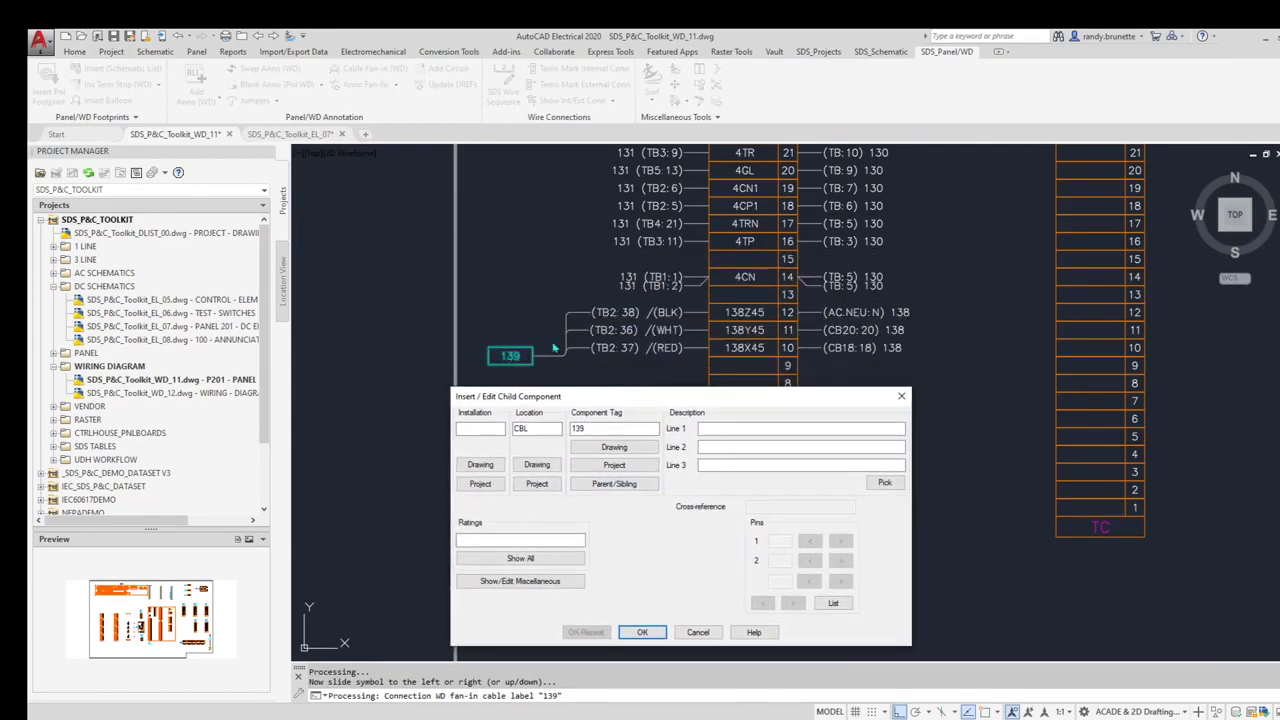
click(643, 633)
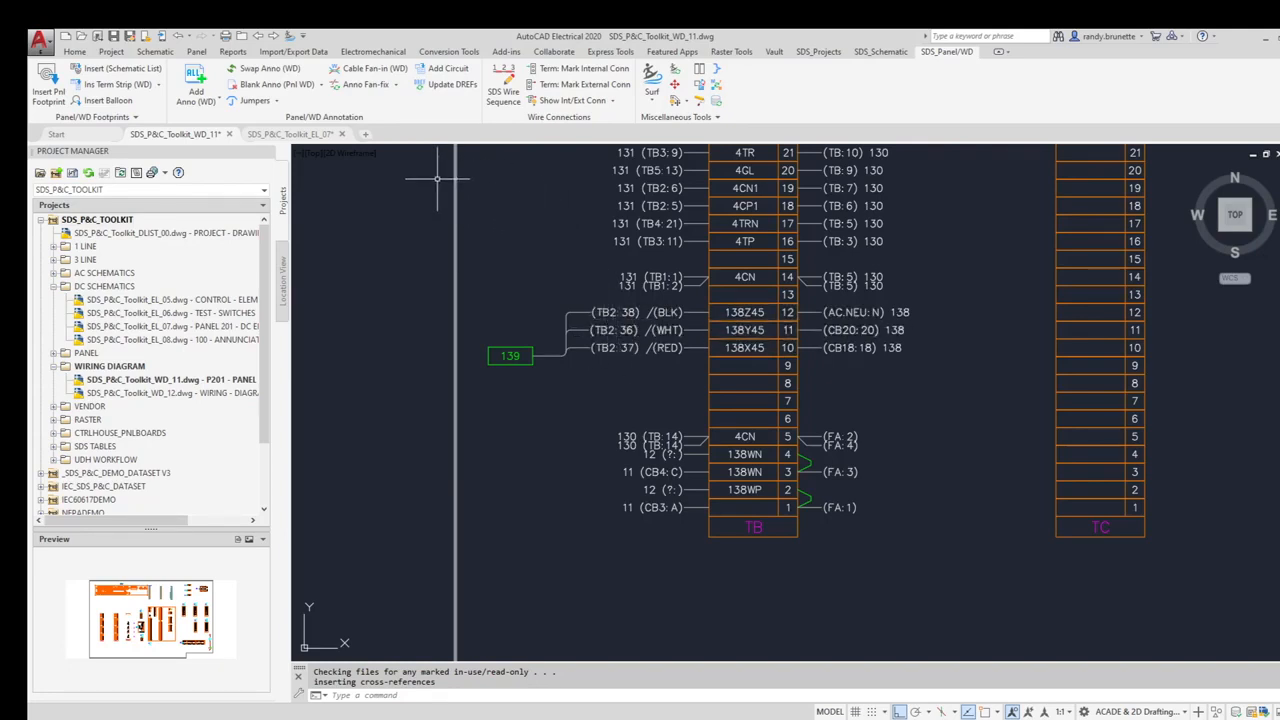
click(362, 85)
- Reformat the row 12, 11 and 10 annotations to show cable wire colour only: BLK, WHT, RED
drag(639, 293, 878, 357)
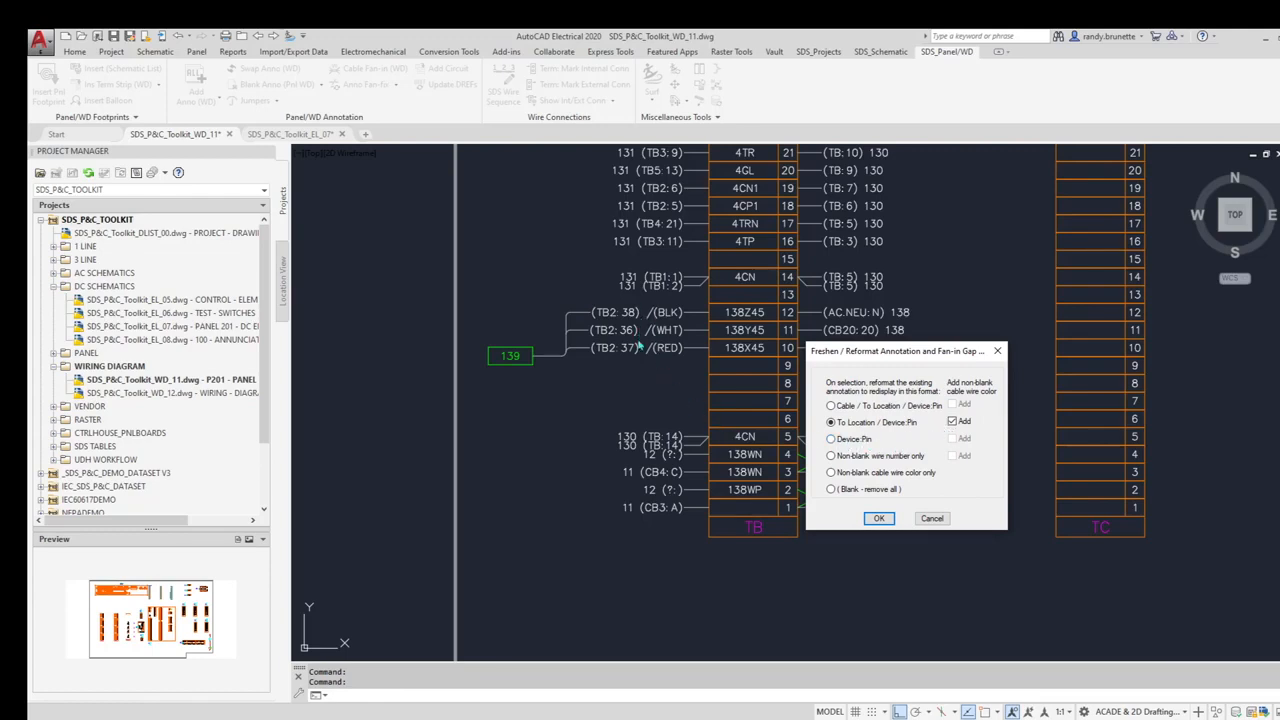
click(832, 474)
click(879, 518)
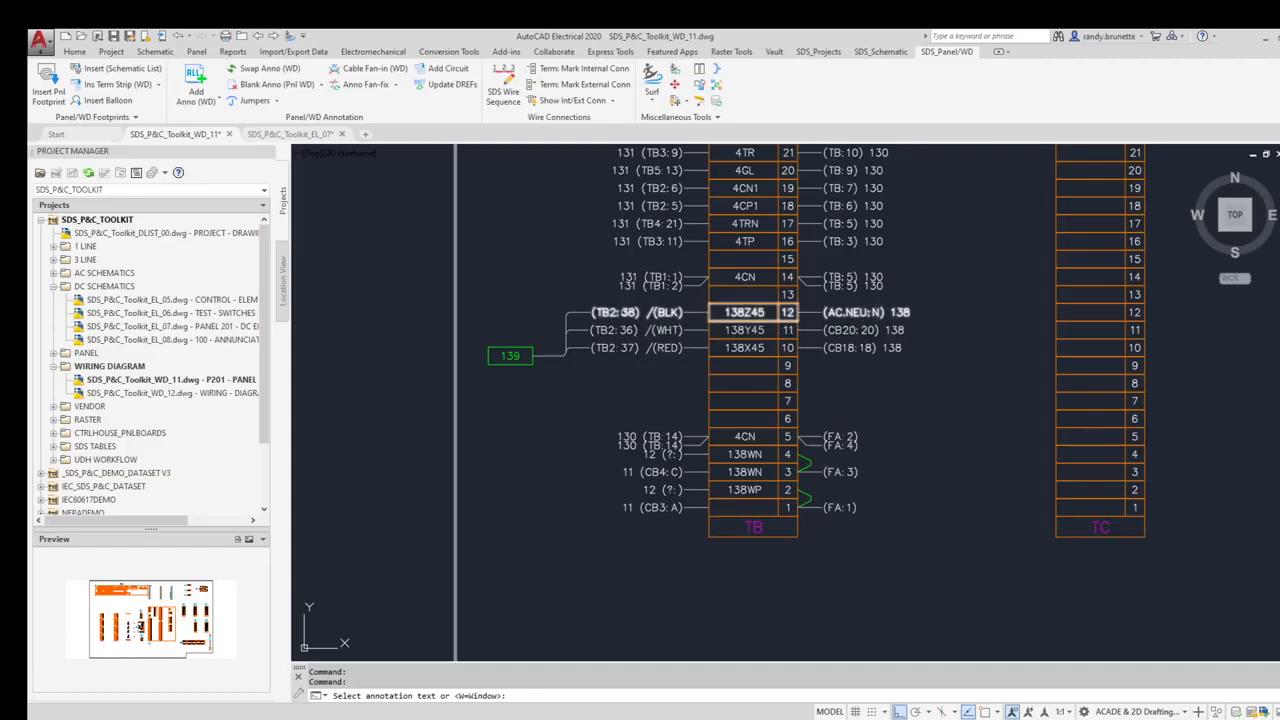
click(630, 312)
click(630, 330)
click(630, 347)
key(Return)
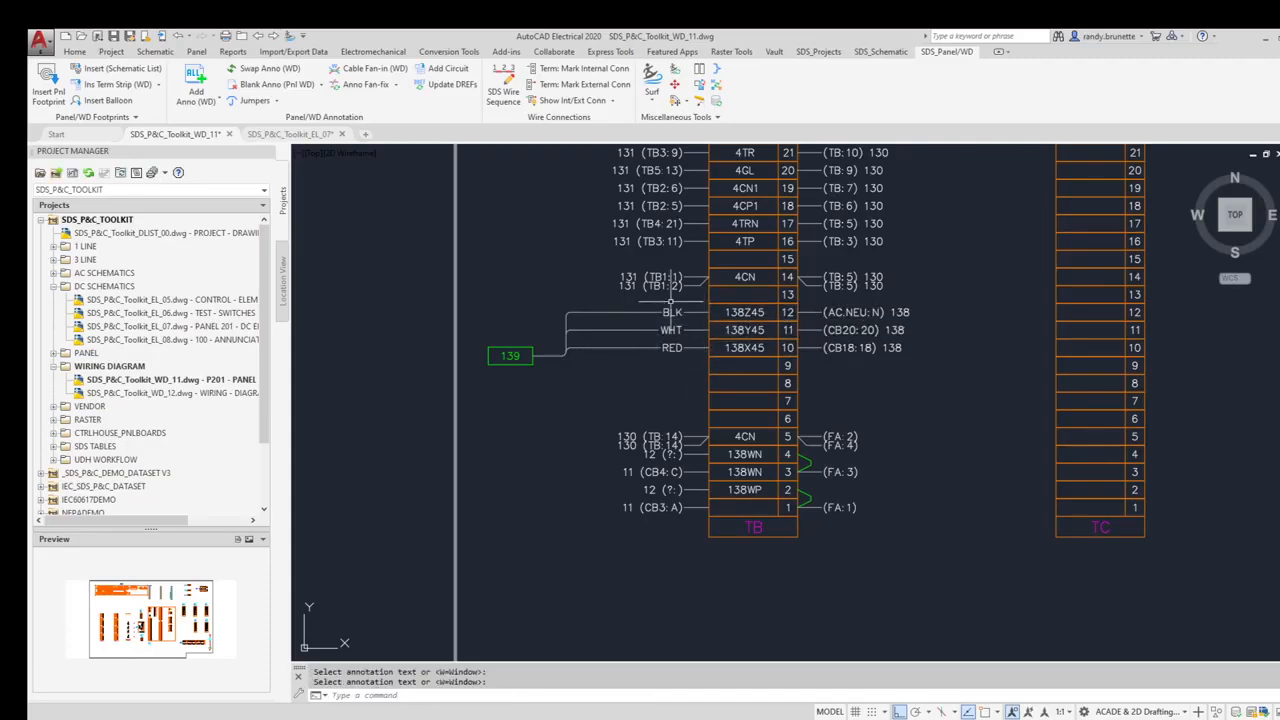